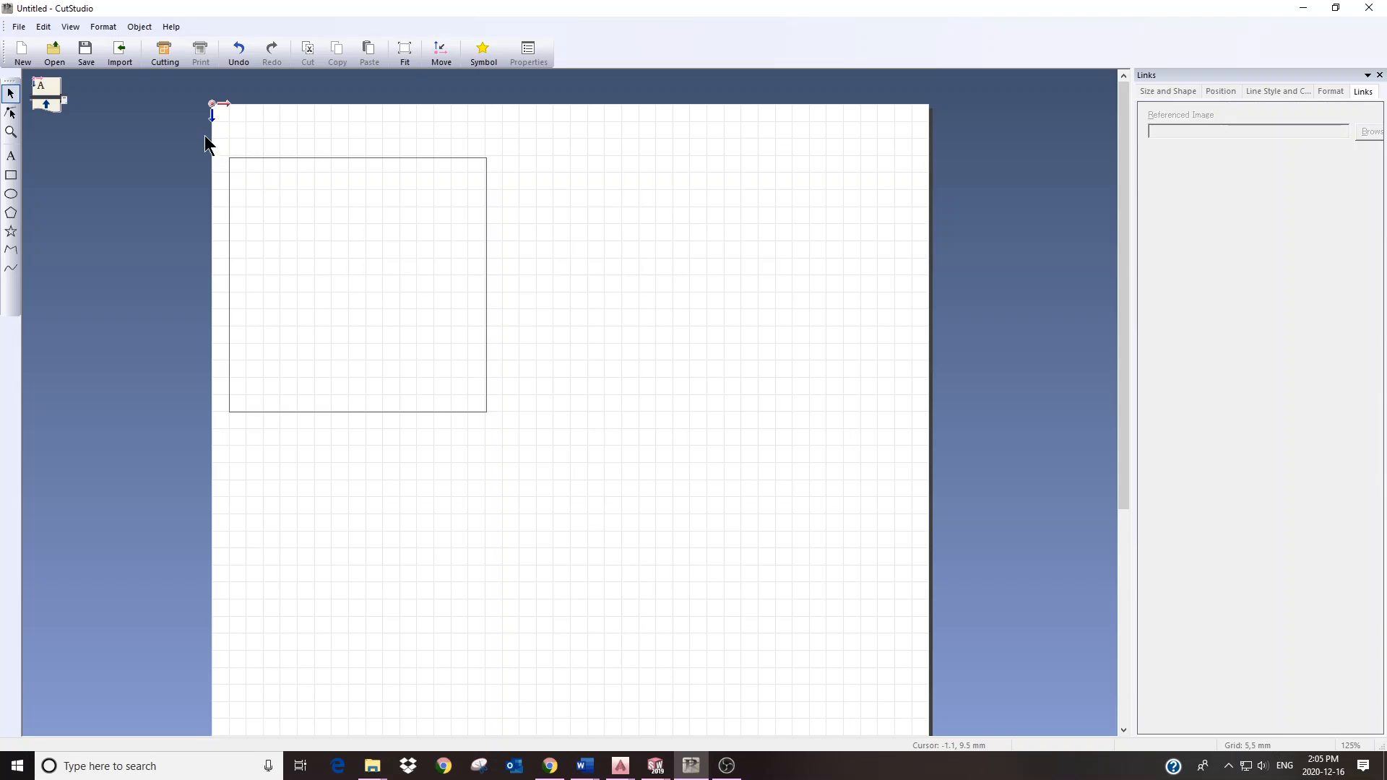
Step: Duplicate the square into two rows of two matching boxes
{"action": "left_click_drag", "start_coordinate": [203, 139], "coordinate": [542, 450]}
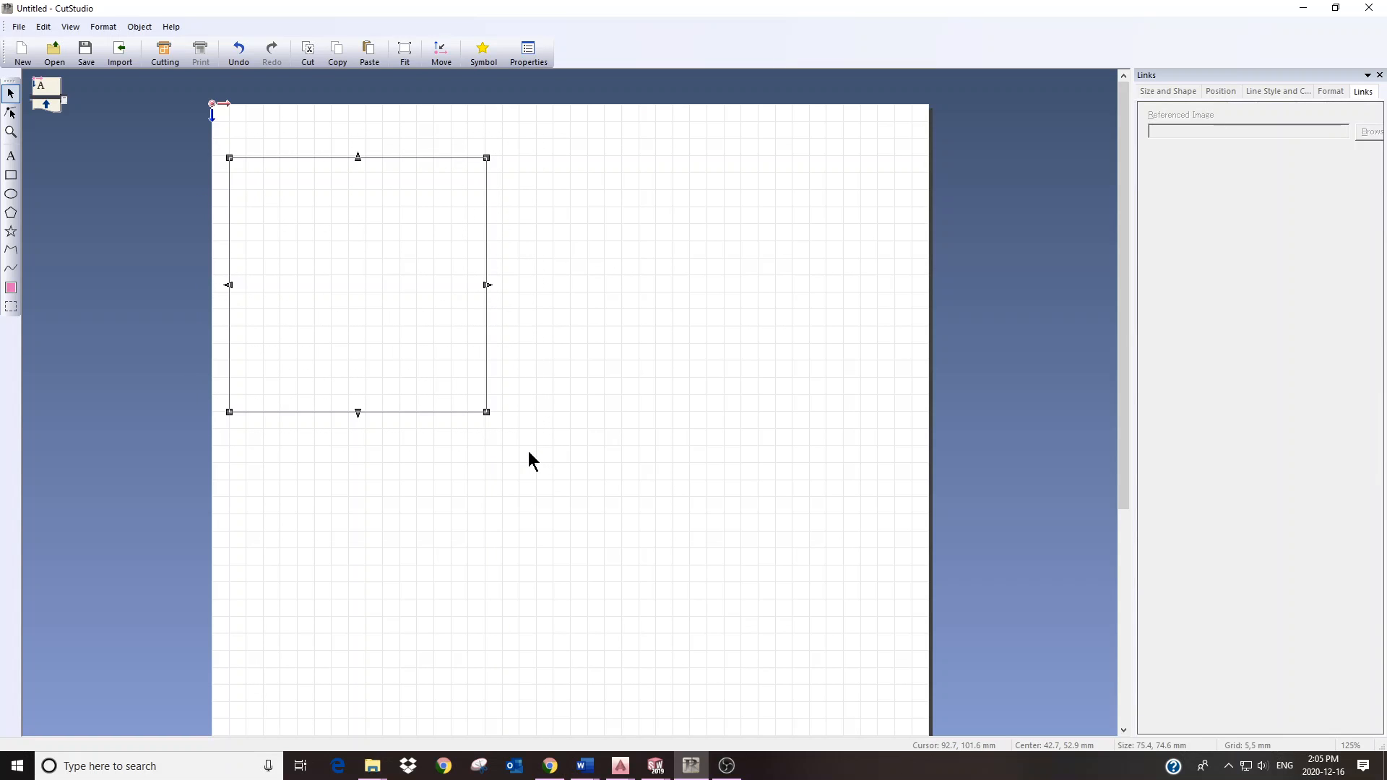
{"action": "key", "text": "ctrl+v"}
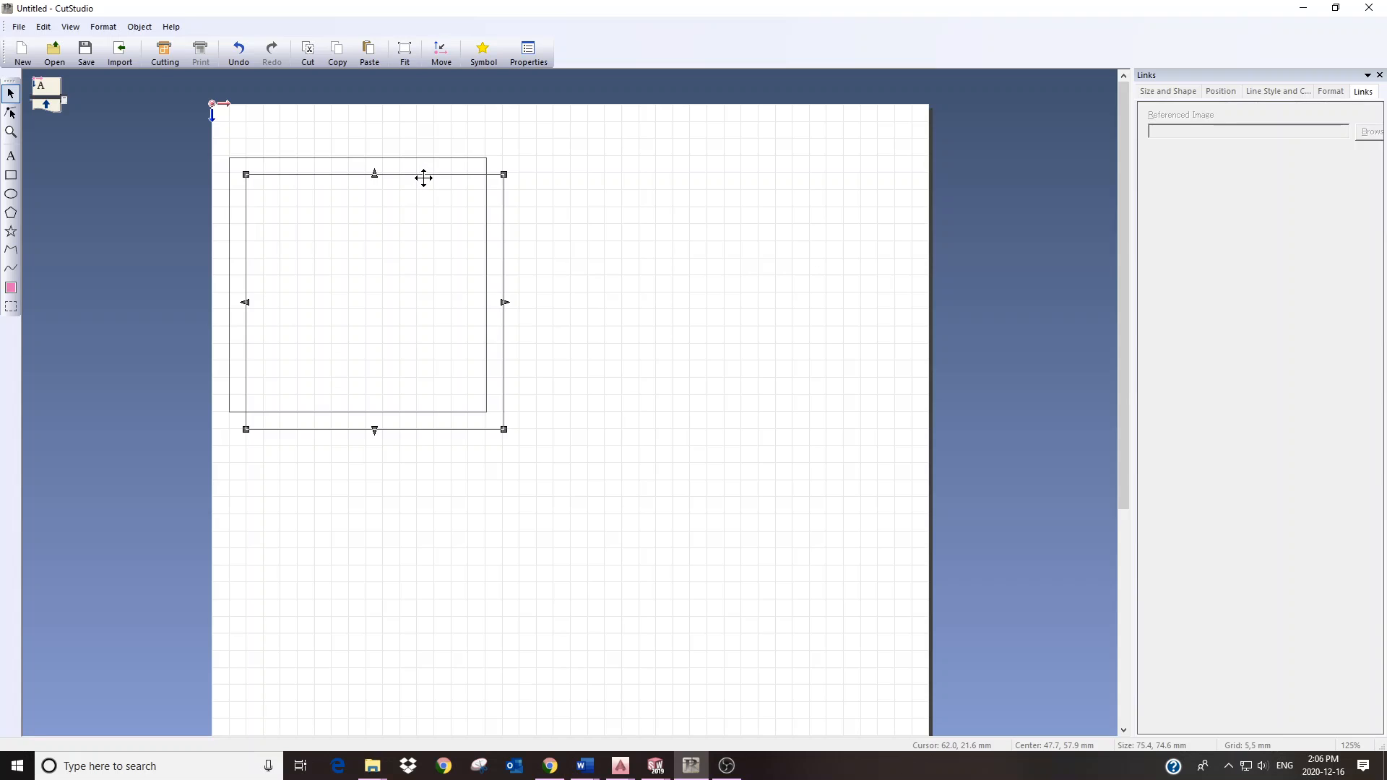
{"action": "left_click_drag", "start_coordinate": [424, 176], "coordinate": [677, 160]}
{"action": "left_click_drag", "start_coordinate": [195, 136], "coordinate": [811, 462]}
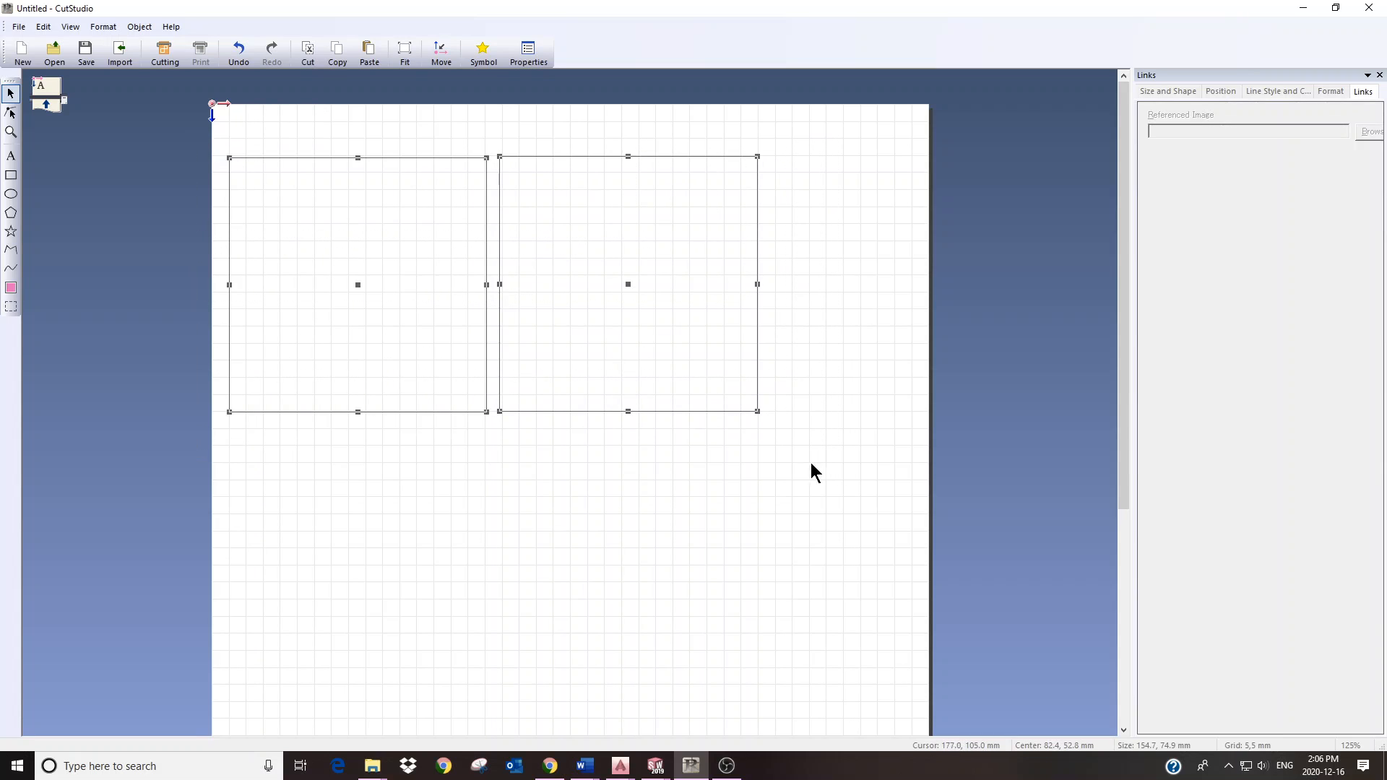
{"action": "key", "text": "ctrl+c"}
{"action": "key", "text": "ctrl+v"}
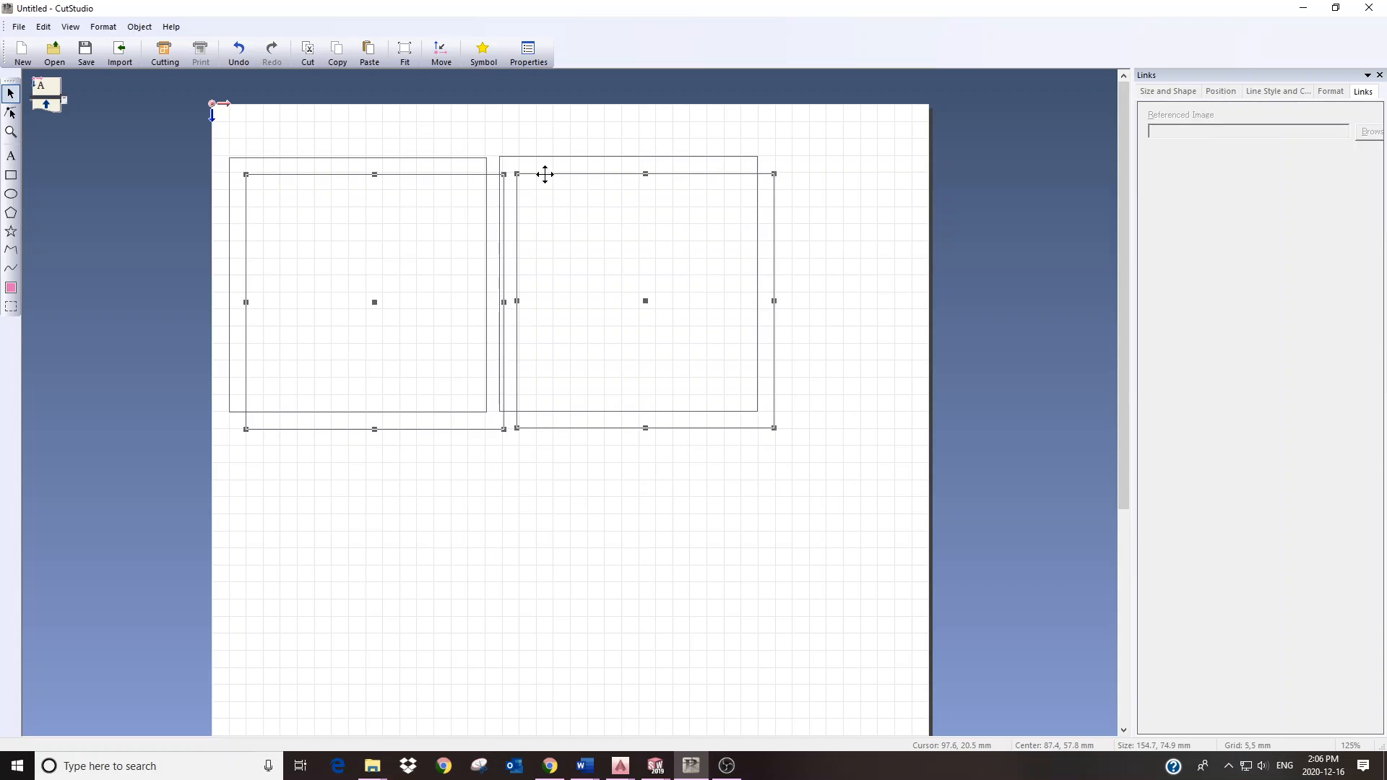
{"action": "left_click_drag", "start_coordinate": [545, 170], "coordinate": [526, 426]}
Step: Paste a third-row pair of boxes, then delete its right-hand box
{"action": "scroll", "coordinate": [498, 446], "scroll_direction": "down", "scroll_amount": 2}
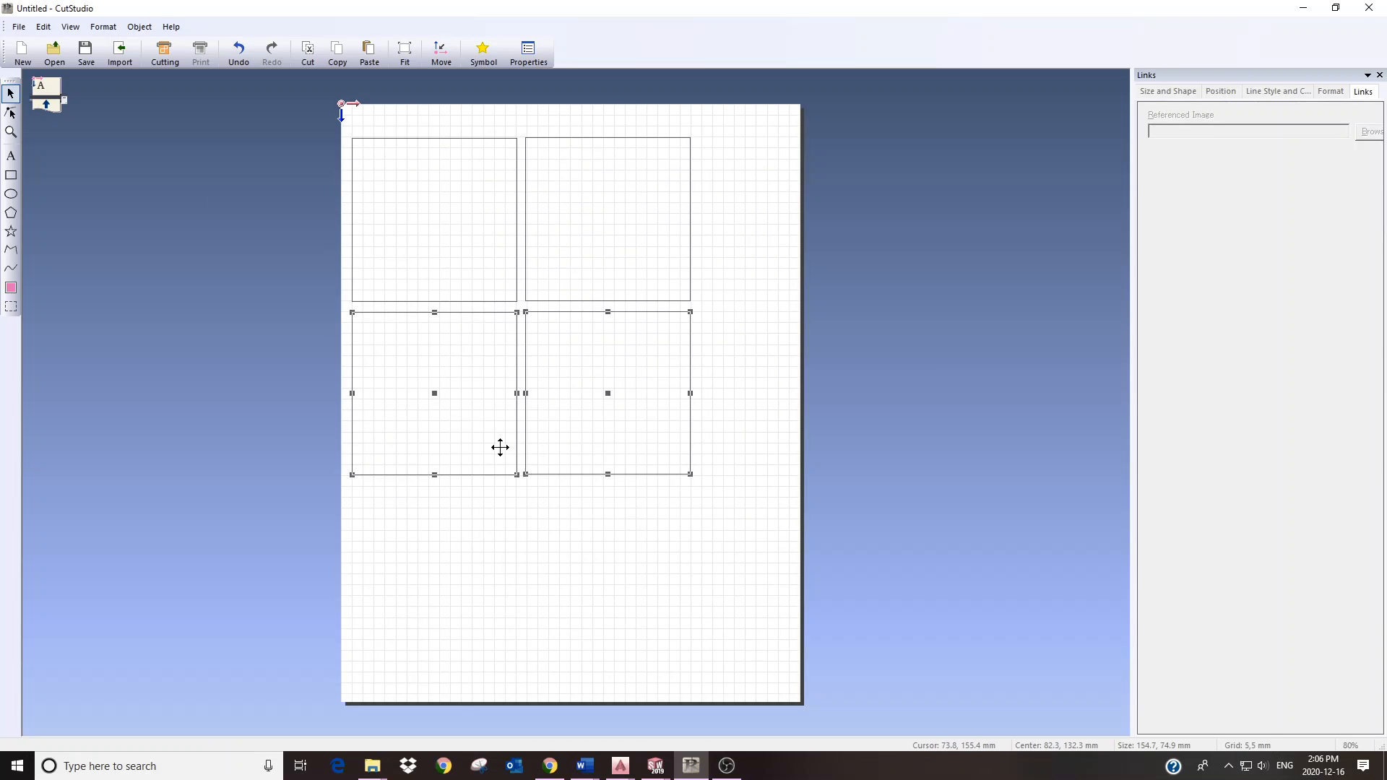
{"action": "left_click", "coordinate": [412, 506]}
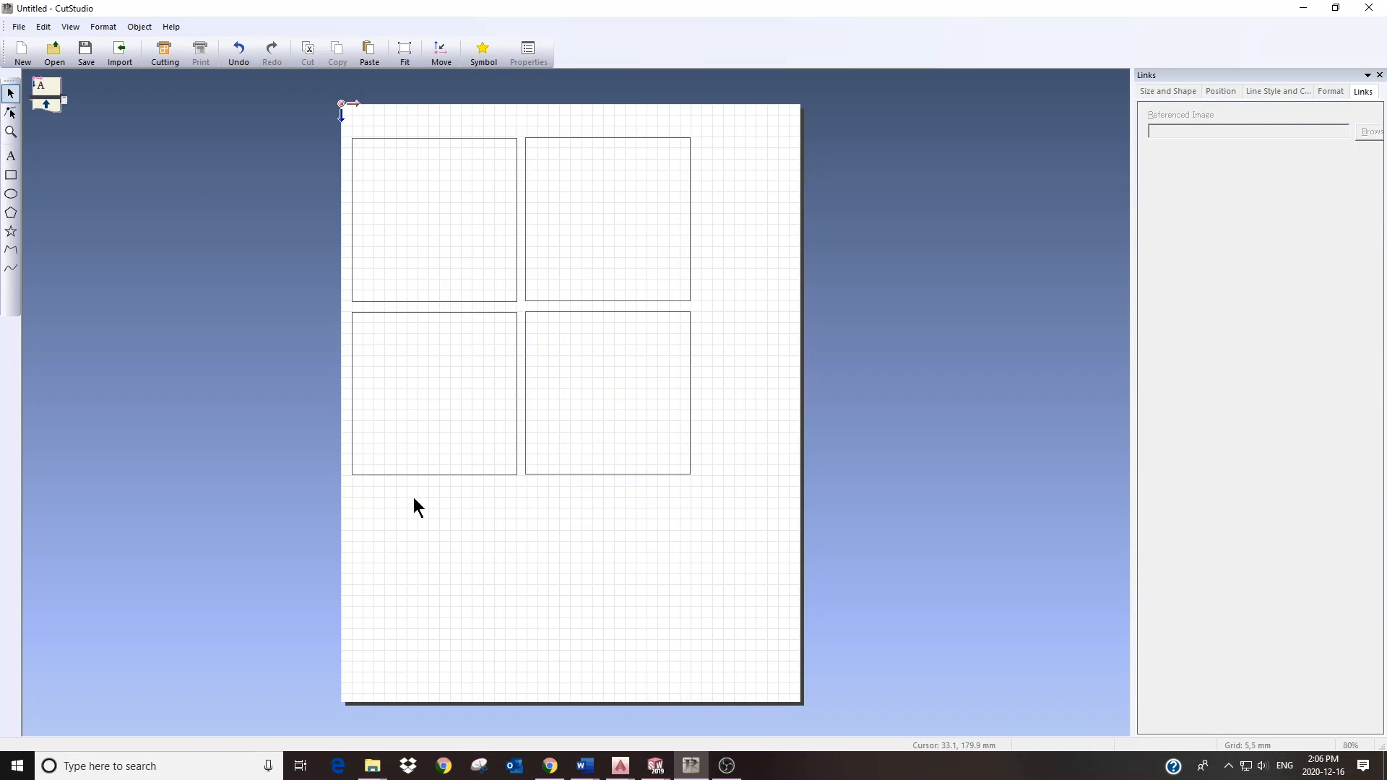
{"action": "key", "text": "ctrl+v"}
{"action": "left_click_drag", "start_coordinate": [483, 158], "coordinate": [461, 489]}
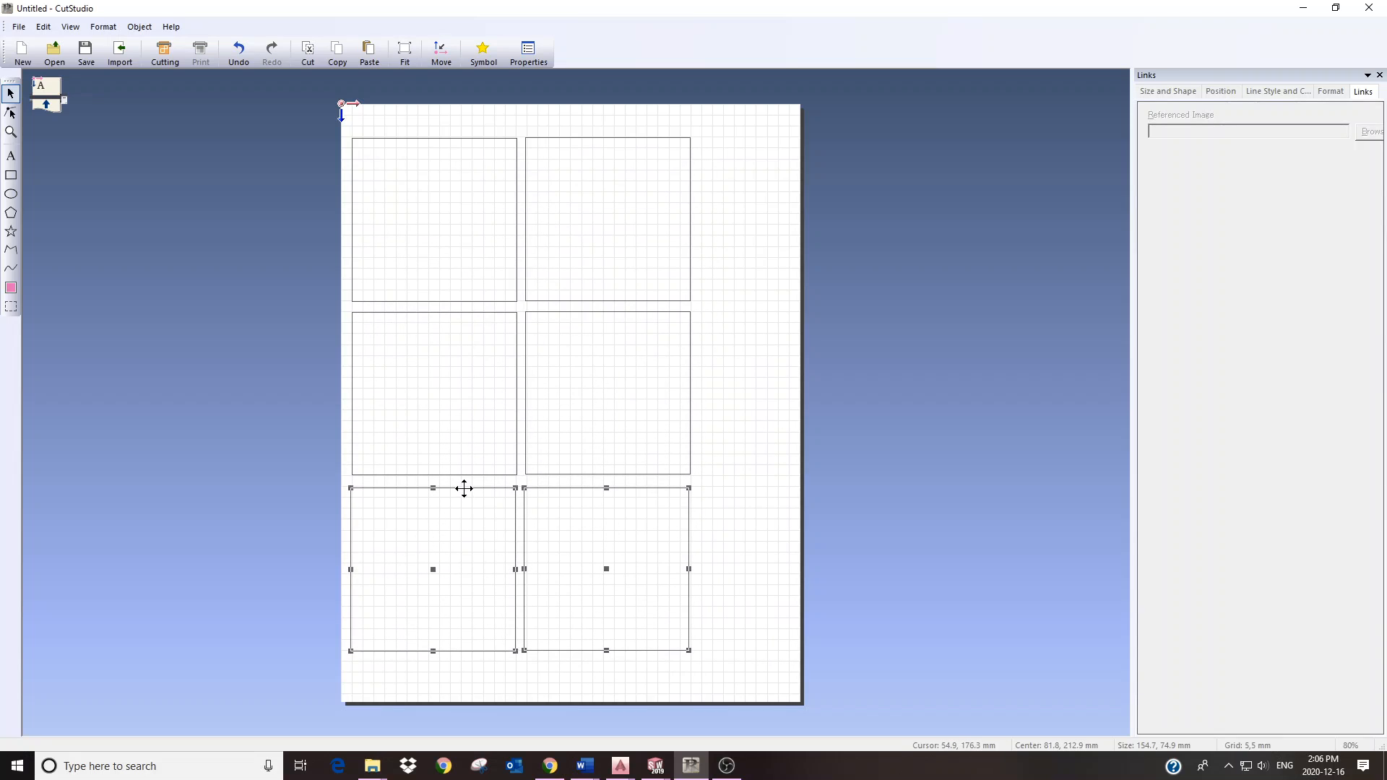
{"action": "left_click", "coordinate": [712, 667]}
{"action": "left_click_drag", "start_coordinate": [613, 524], "coordinate": [518, 481]}
{"action": "key", "text": "Delete"}
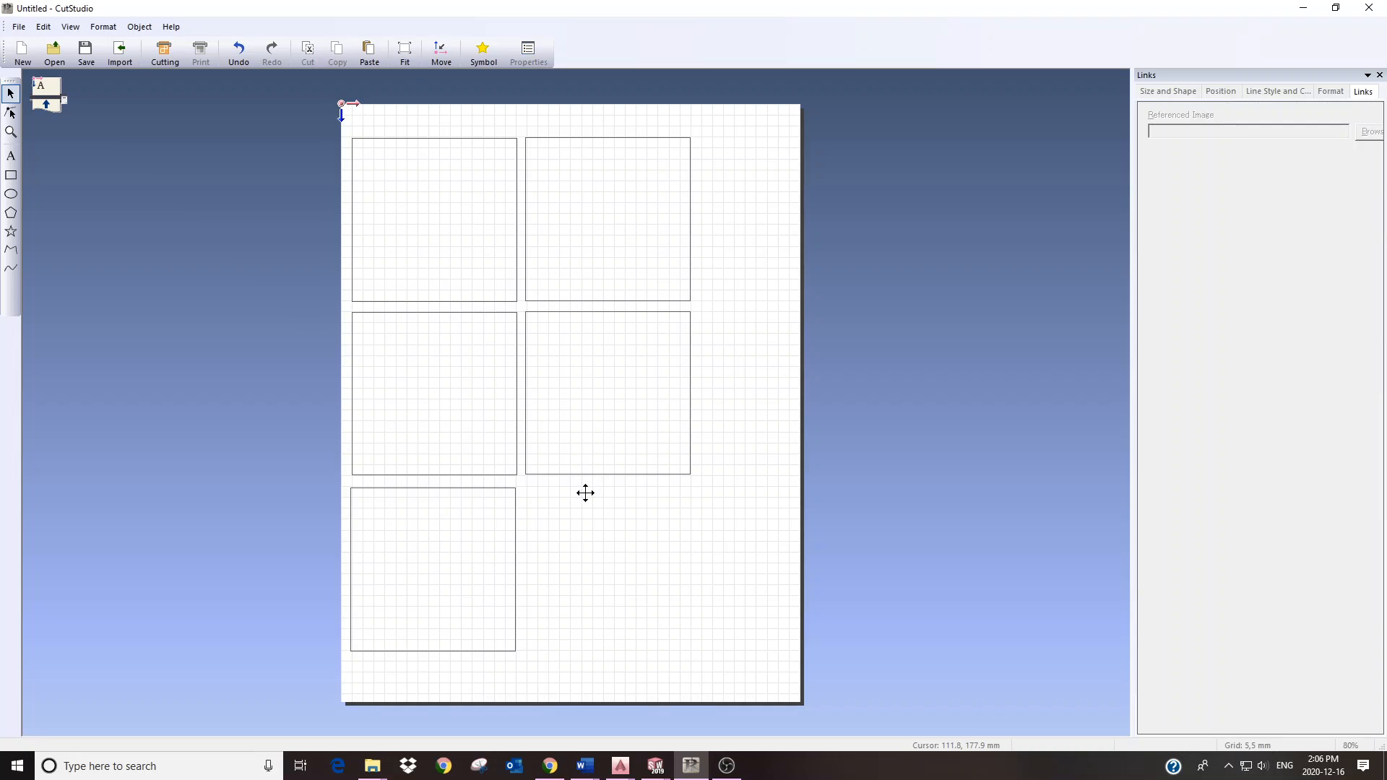
Step: Copy the Jumpman JORDAN logo image from the 'silhouette jordan' Google Images results
{"action": "left_click", "coordinate": [549, 766]}
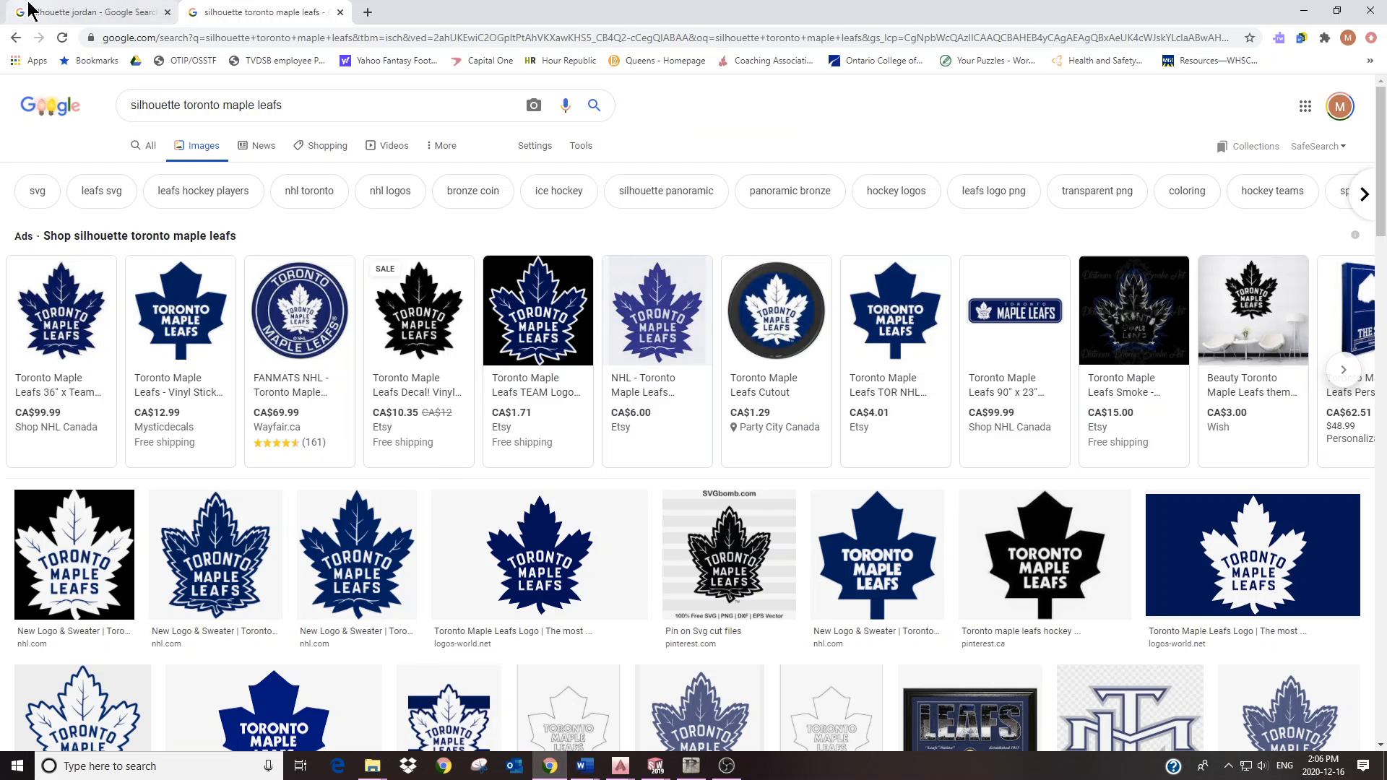
{"action": "left_click", "coordinate": [115, 12]}
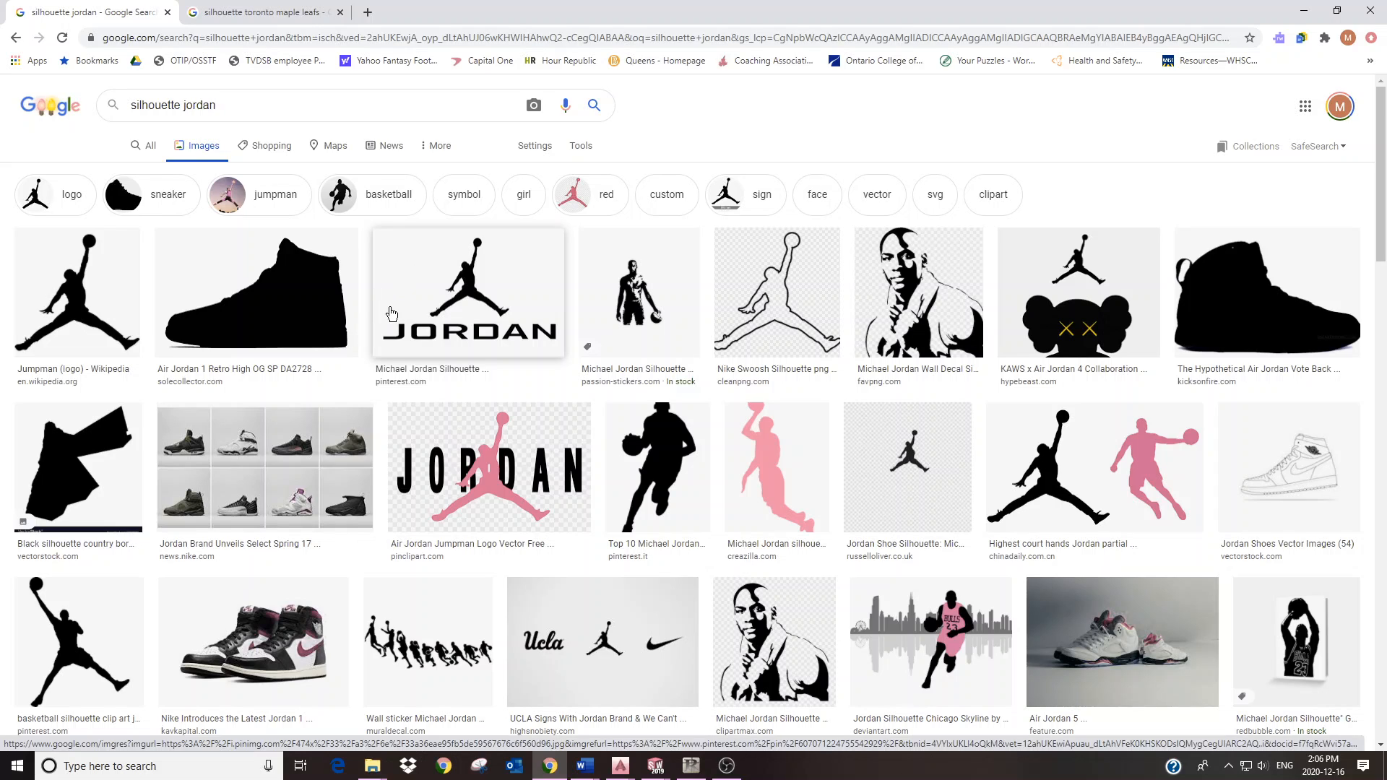
{"action": "right_click", "coordinate": [461, 287]}
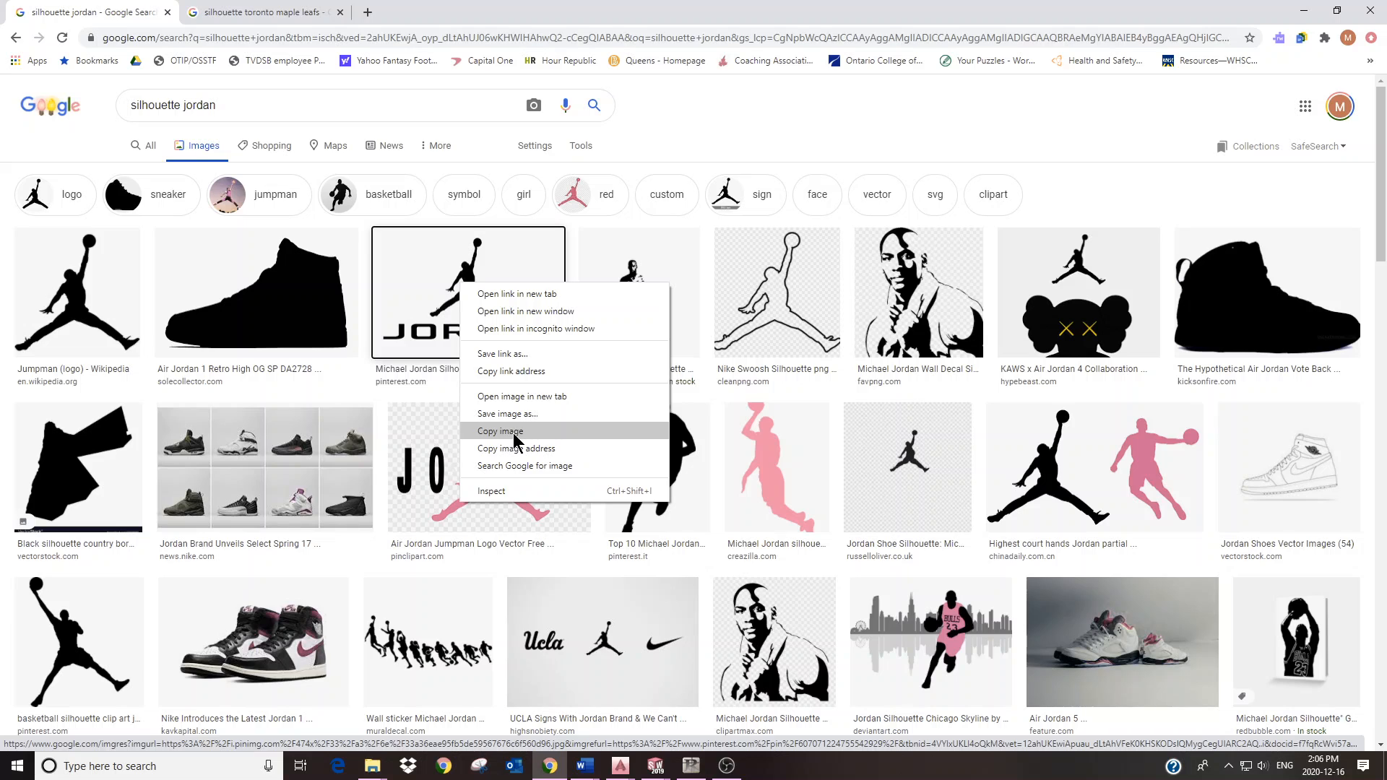
{"action": "left_click", "coordinate": [514, 431]}
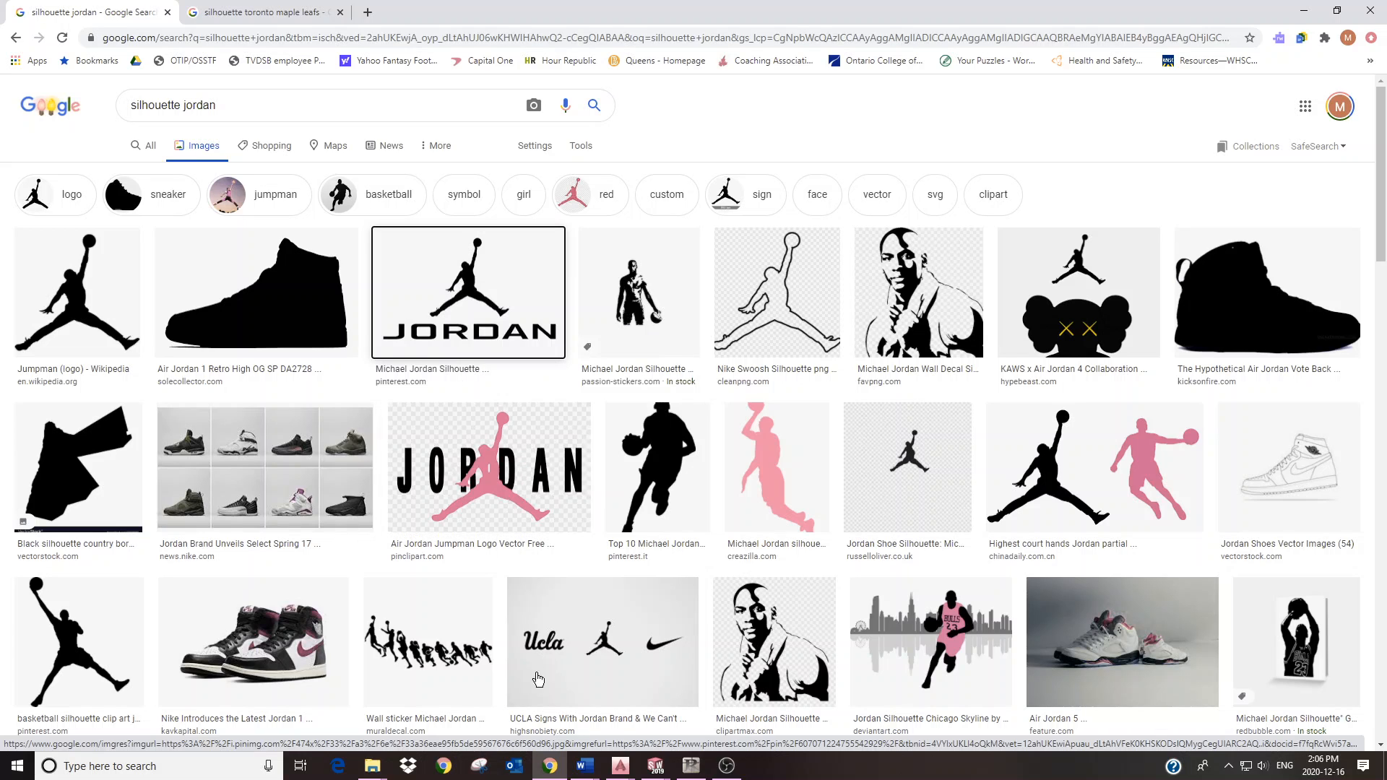
{"action": "left_click", "coordinate": [691, 766]}
Step: Paste the Jordan logo without saving it in the file and place it beside the page
{"action": "right_click", "coordinate": [458, 222]}
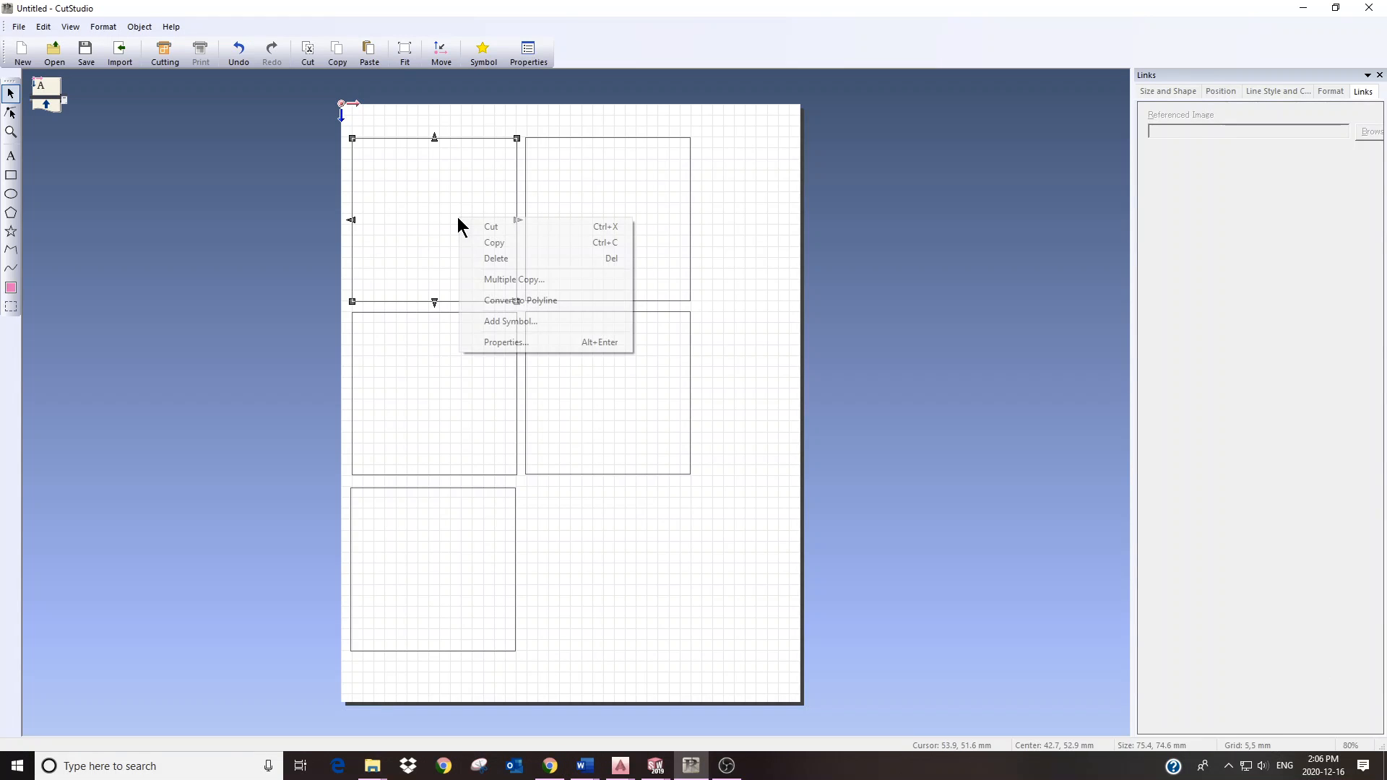
{"action": "right_click", "coordinate": [730, 247]}
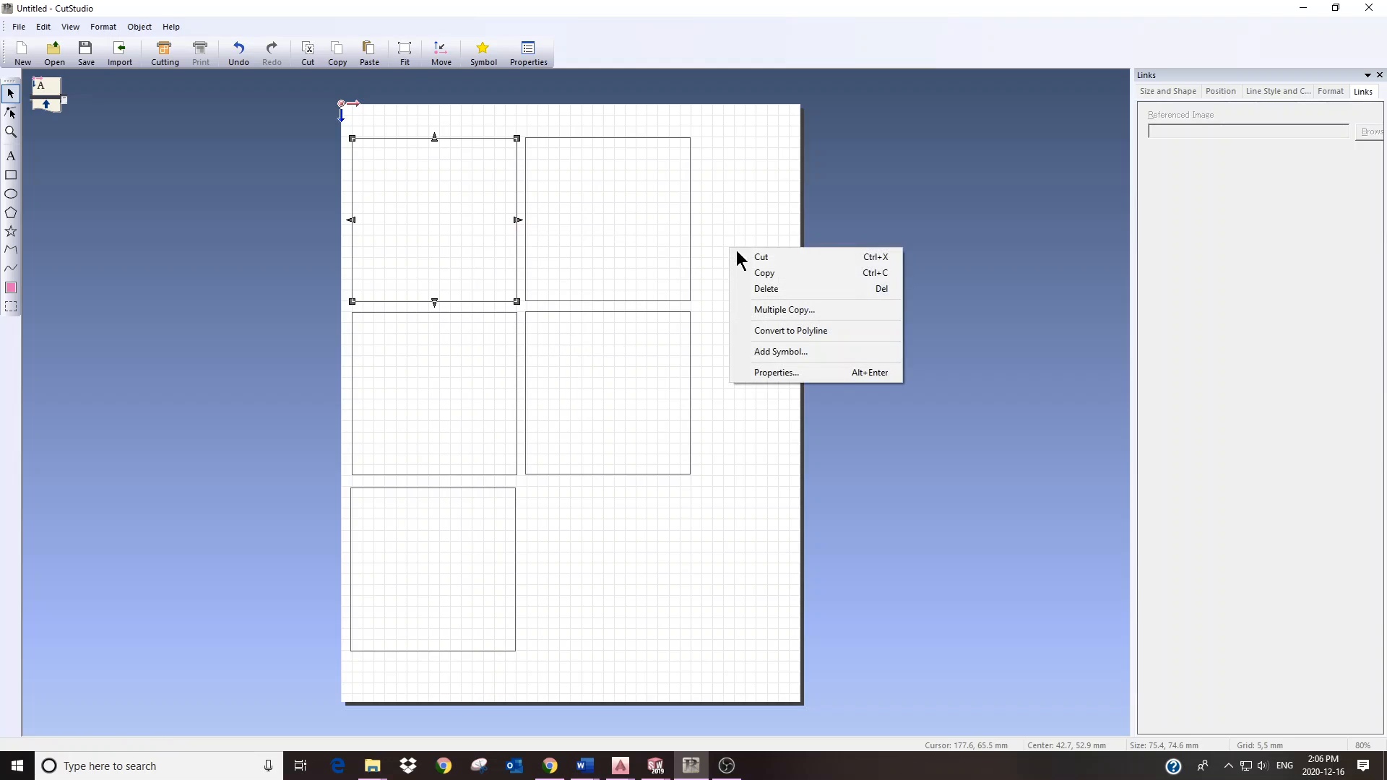
{"action": "left_click", "coordinate": [756, 209]}
{"action": "right_click", "coordinate": [793, 307]}
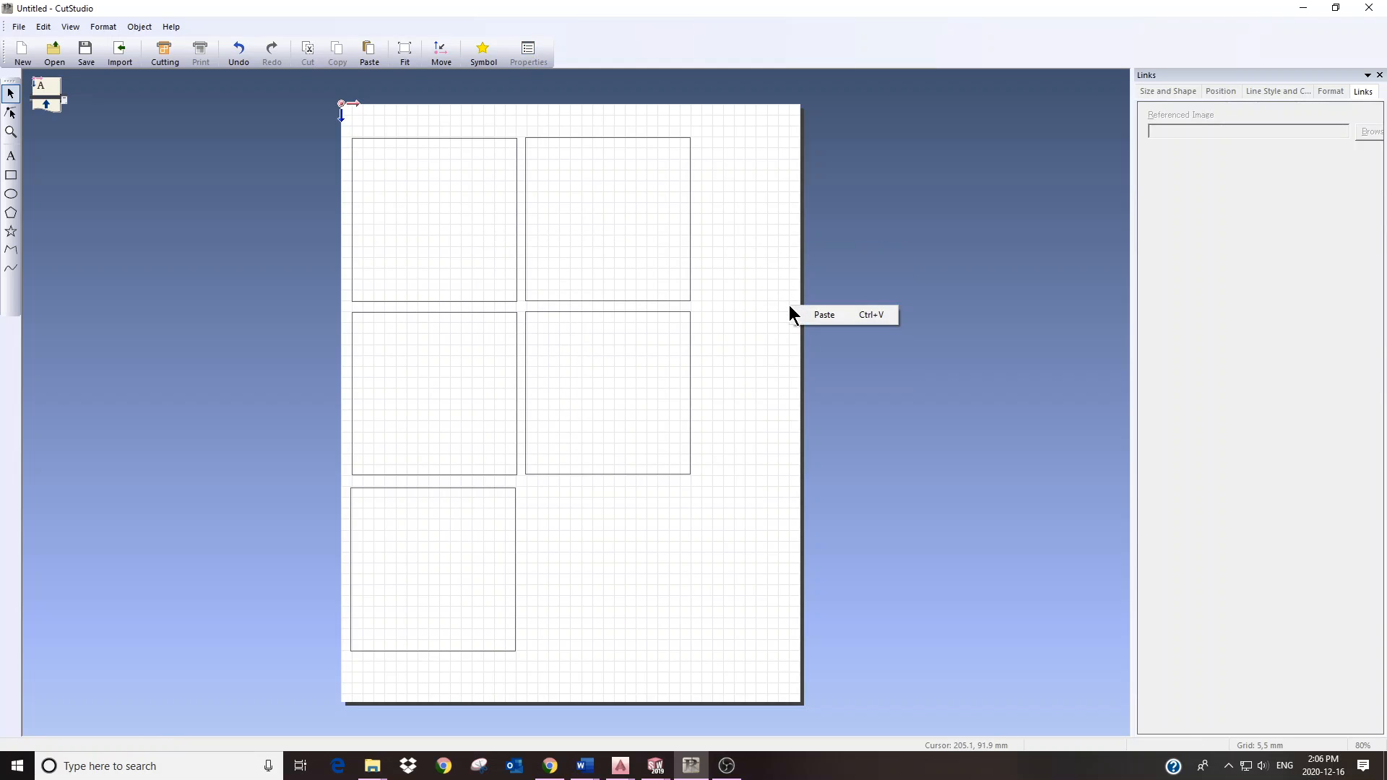
{"action": "left_click", "coordinate": [824, 315]}
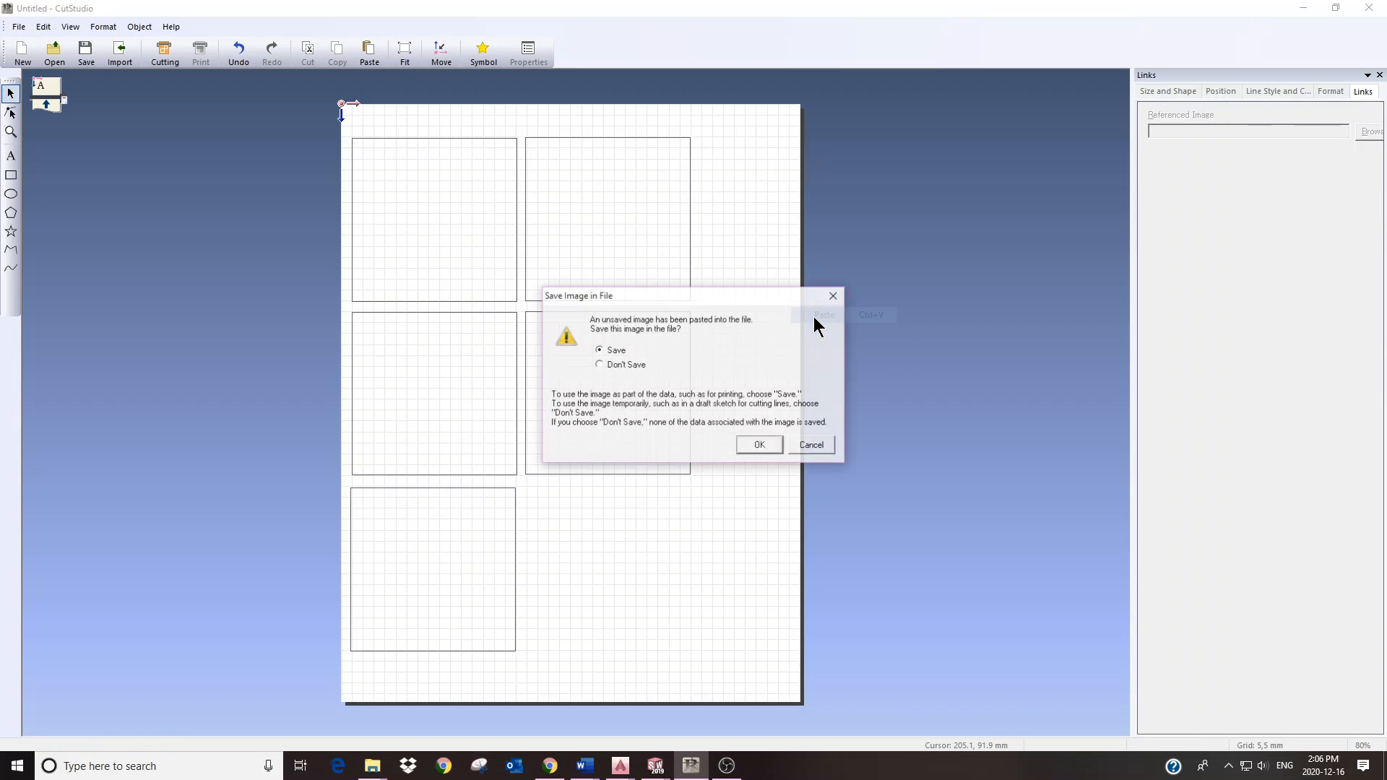
{"action": "left_click", "coordinate": [616, 368]}
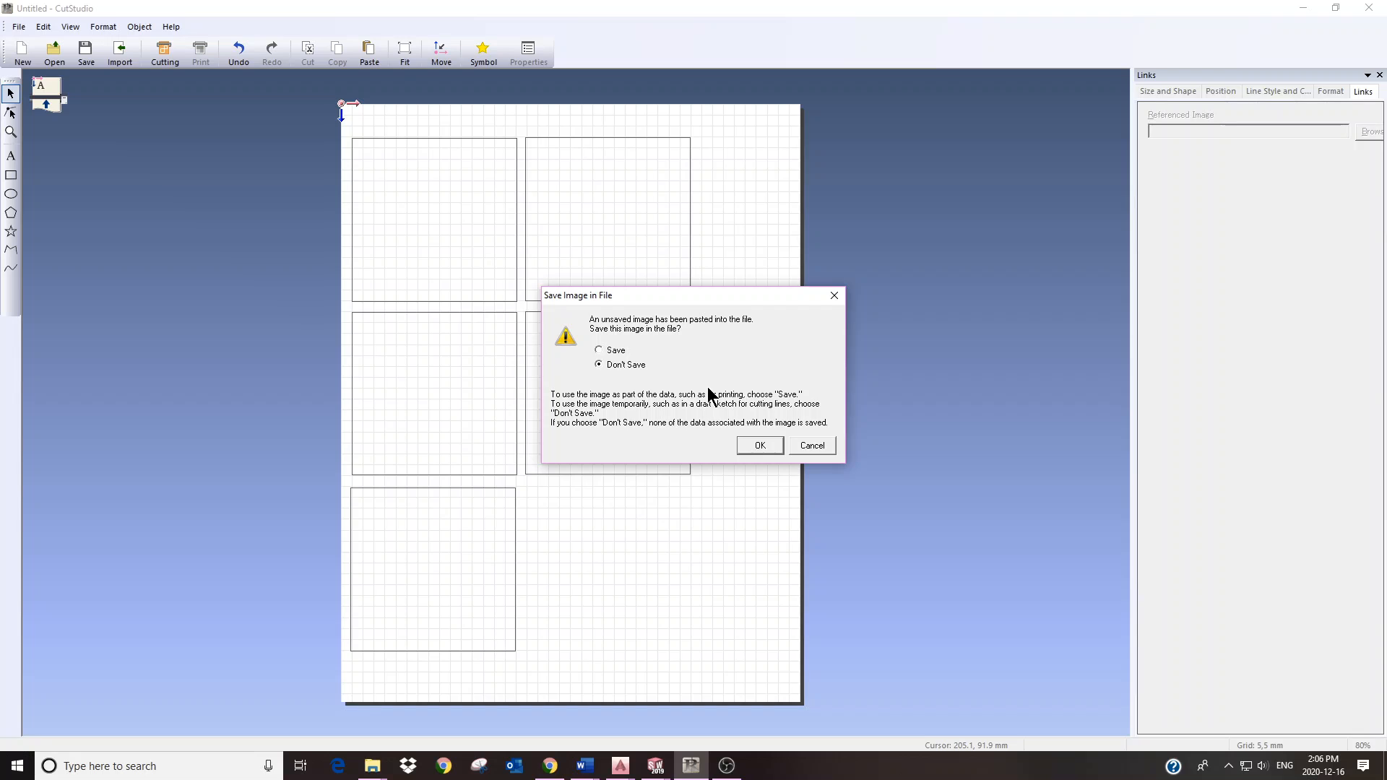
{"action": "left_click", "coordinate": [760, 445]}
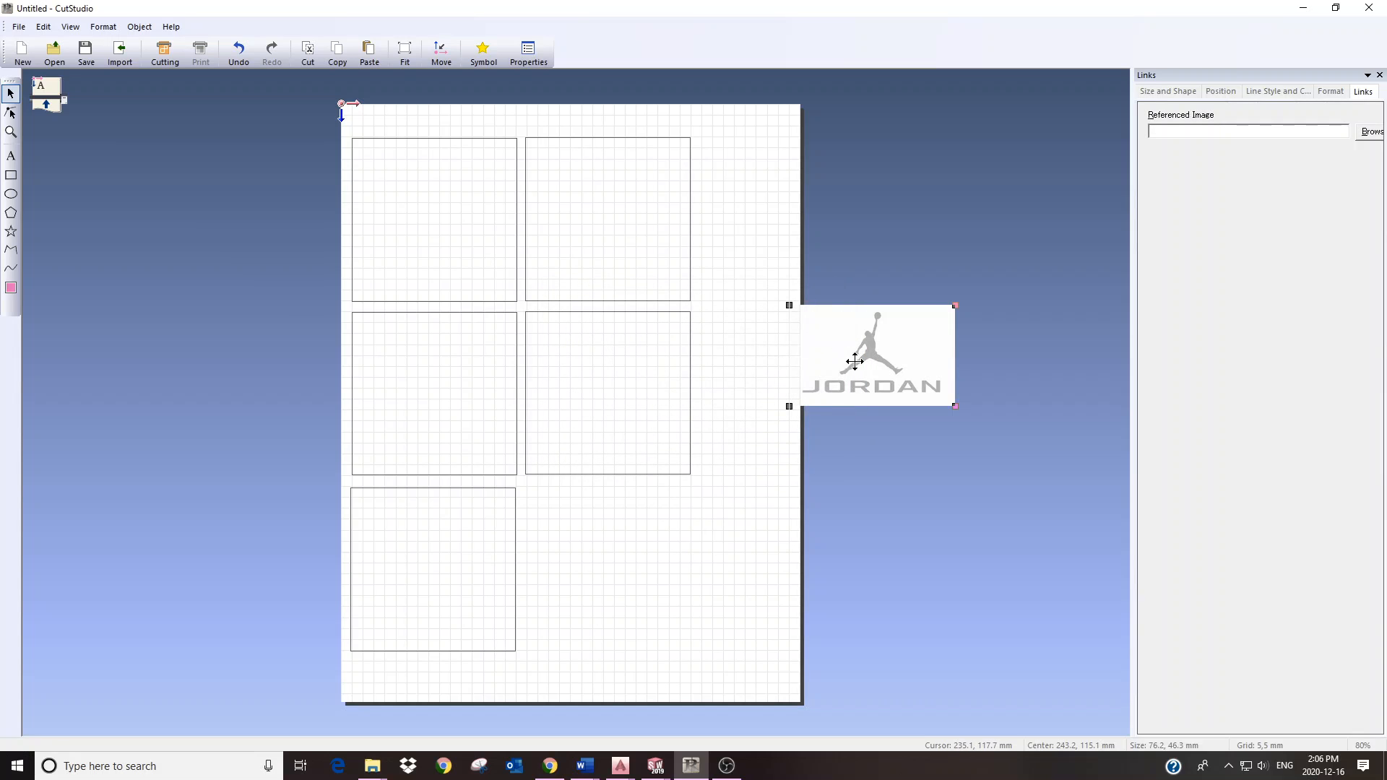
{"action": "left_click_drag", "start_coordinate": [826, 337], "coordinate": [906, 230]}
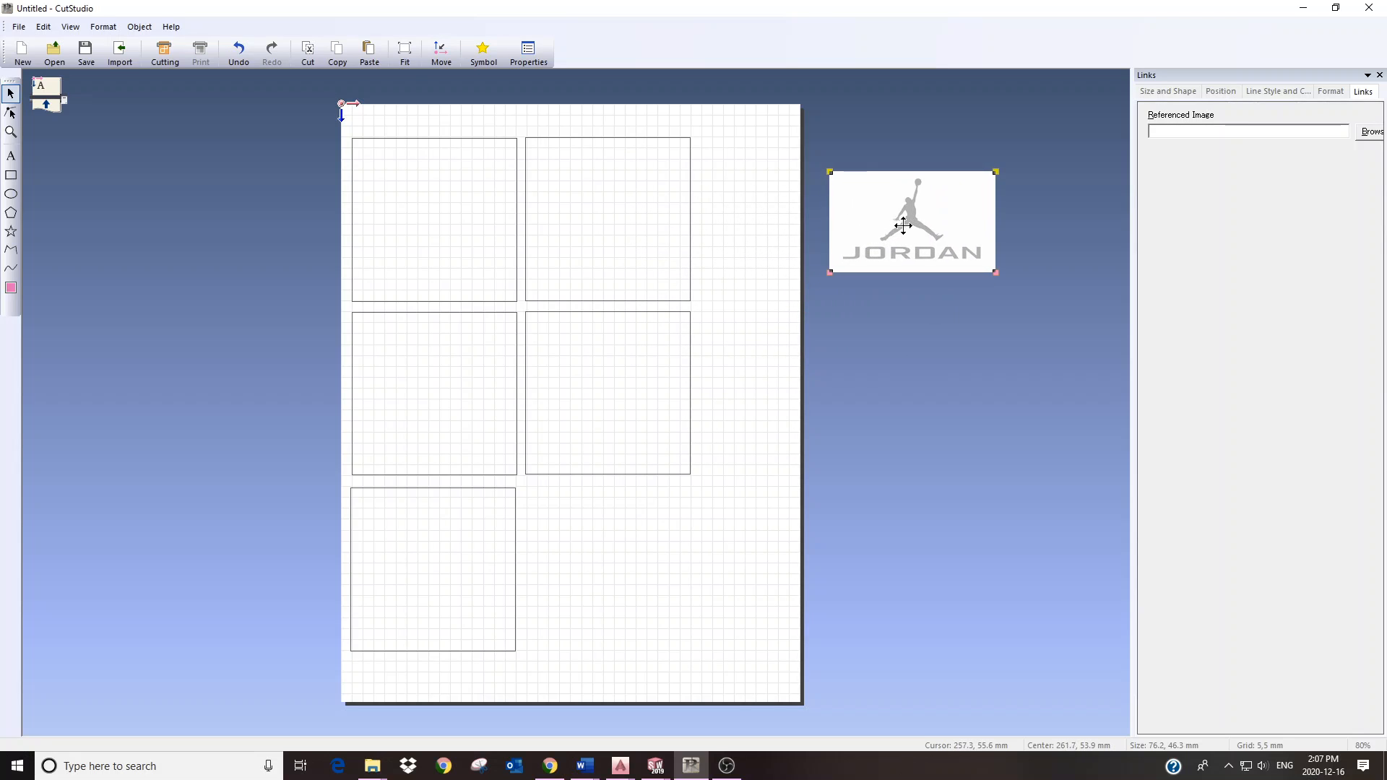
Step: Trace the Jordan image into a 63.4 × 37.1 mm contour with Image Outline's Extract Contour Lines
{"action": "right_click", "coordinate": [903, 225]}
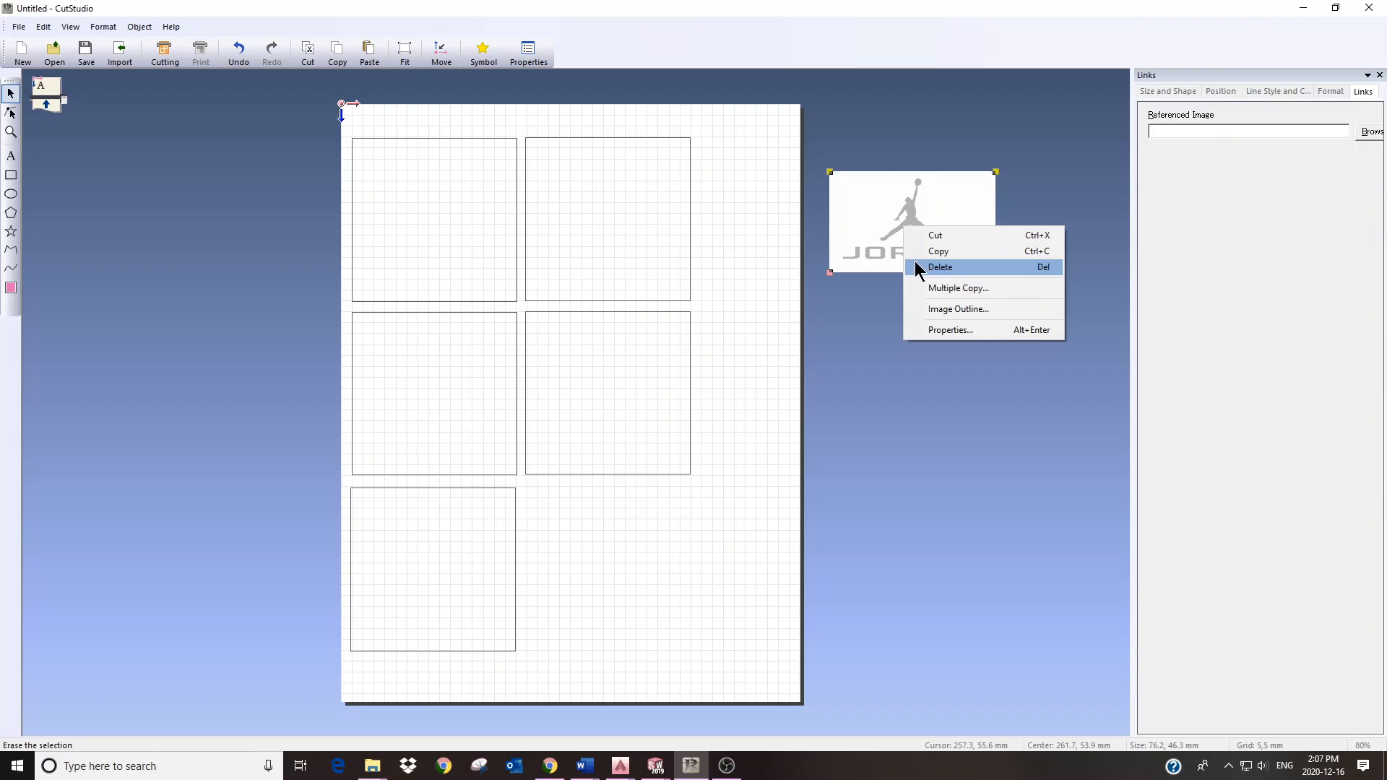
{"action": "left_click", "coordinate": [942, 309]}
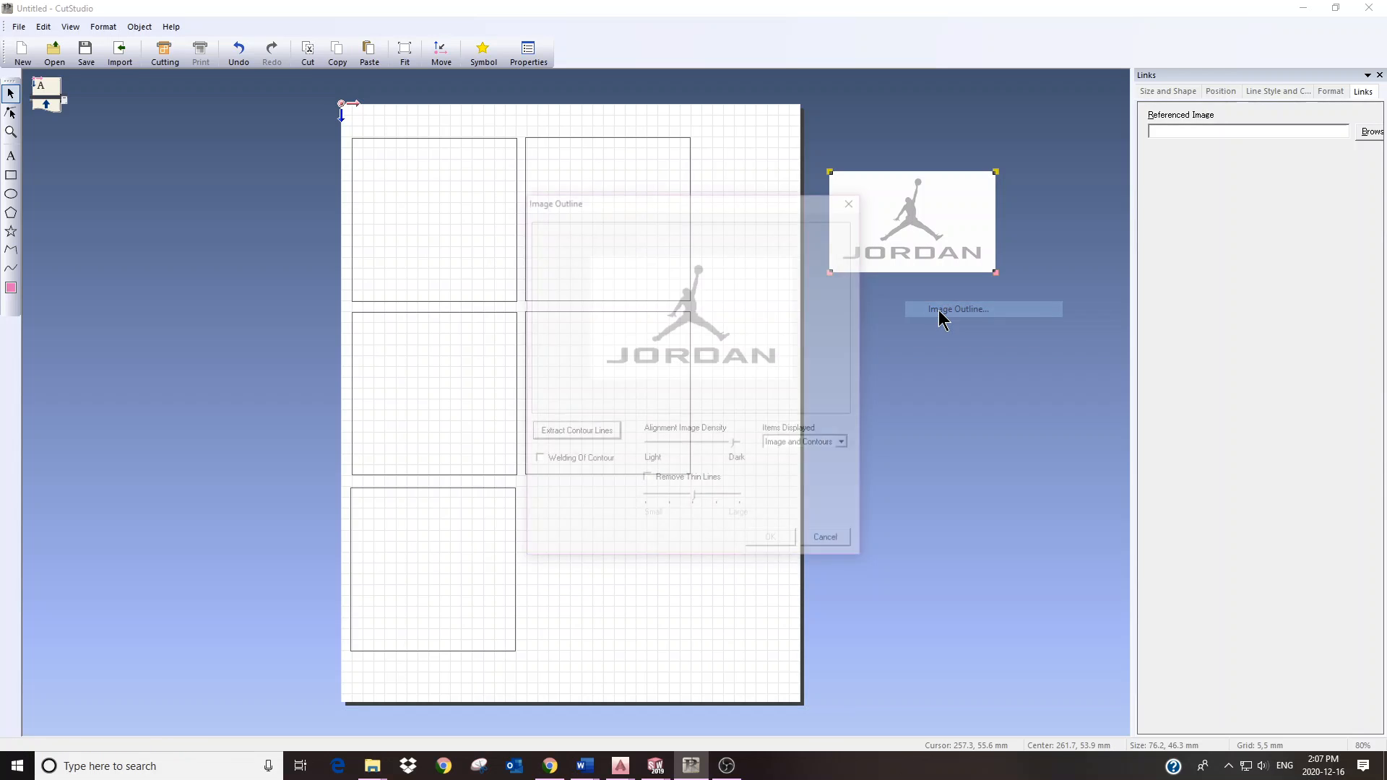
{"action": "left_click", "coordinate": [571, 431]}
{"action": "left_click", "coordinate": [771, 542]}
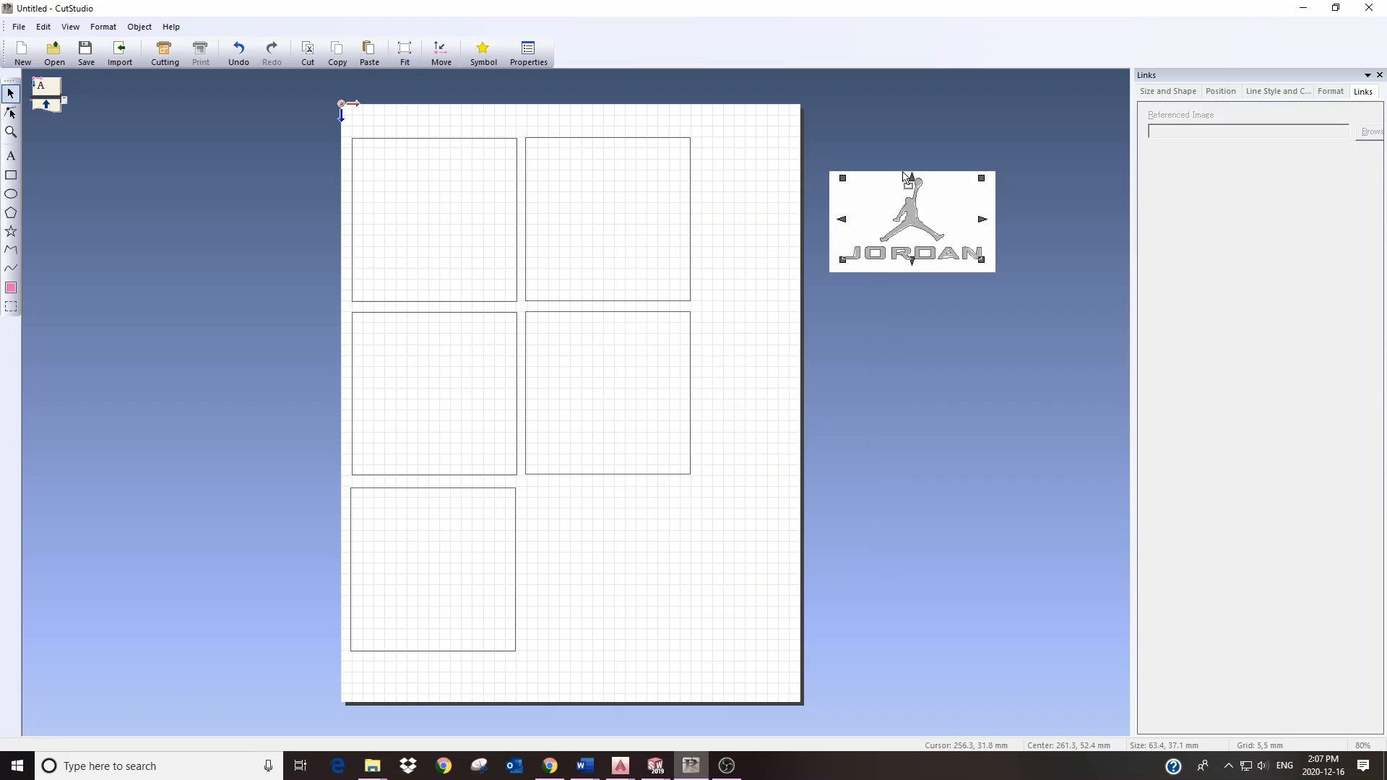
Step: Move the Jordan contour into the top-left box and delete the pasted Jordan picture
{"action": "left_click_drag", "start_coordinate": [912, 220], "coordinate": [433, 210]}
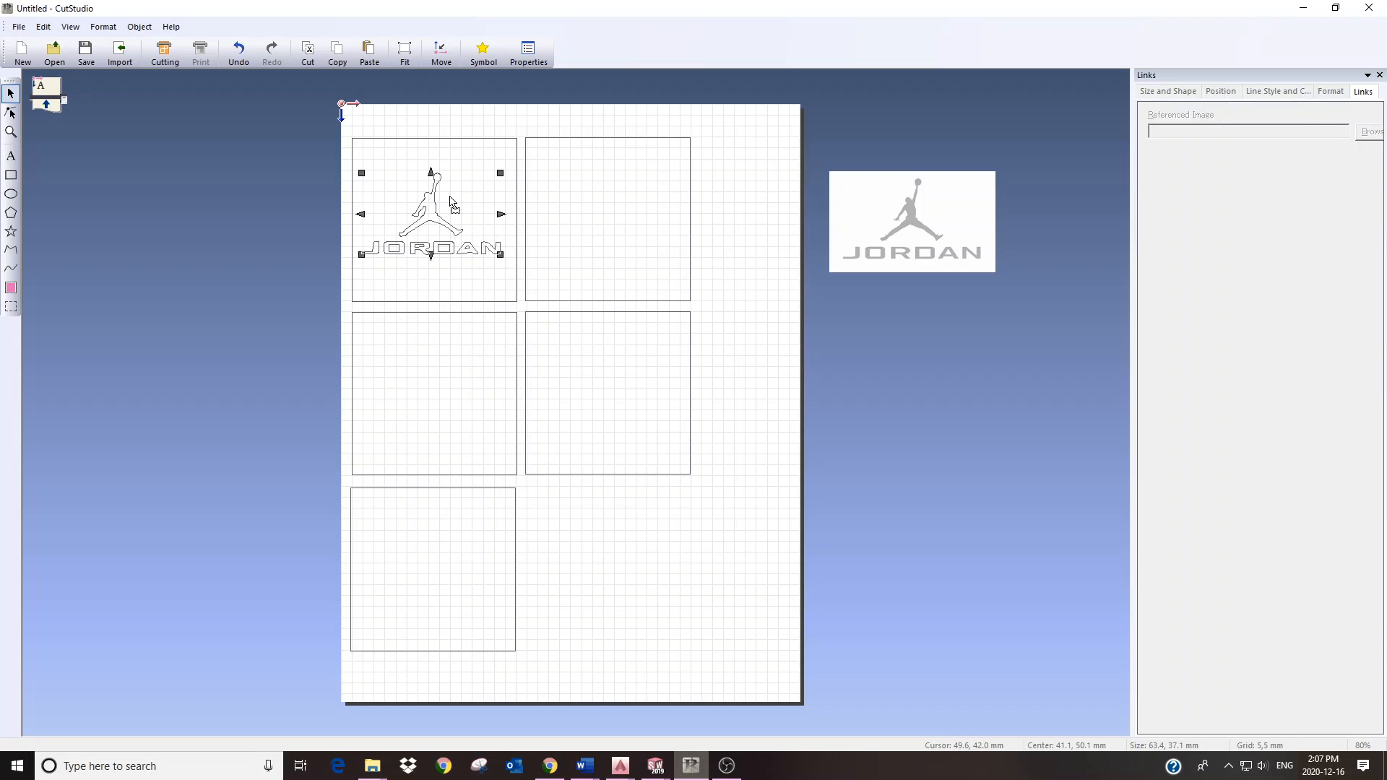
{"action": "left_click", "coordinate": [908, 230]}
{"action": "key", "text": "Delete"}
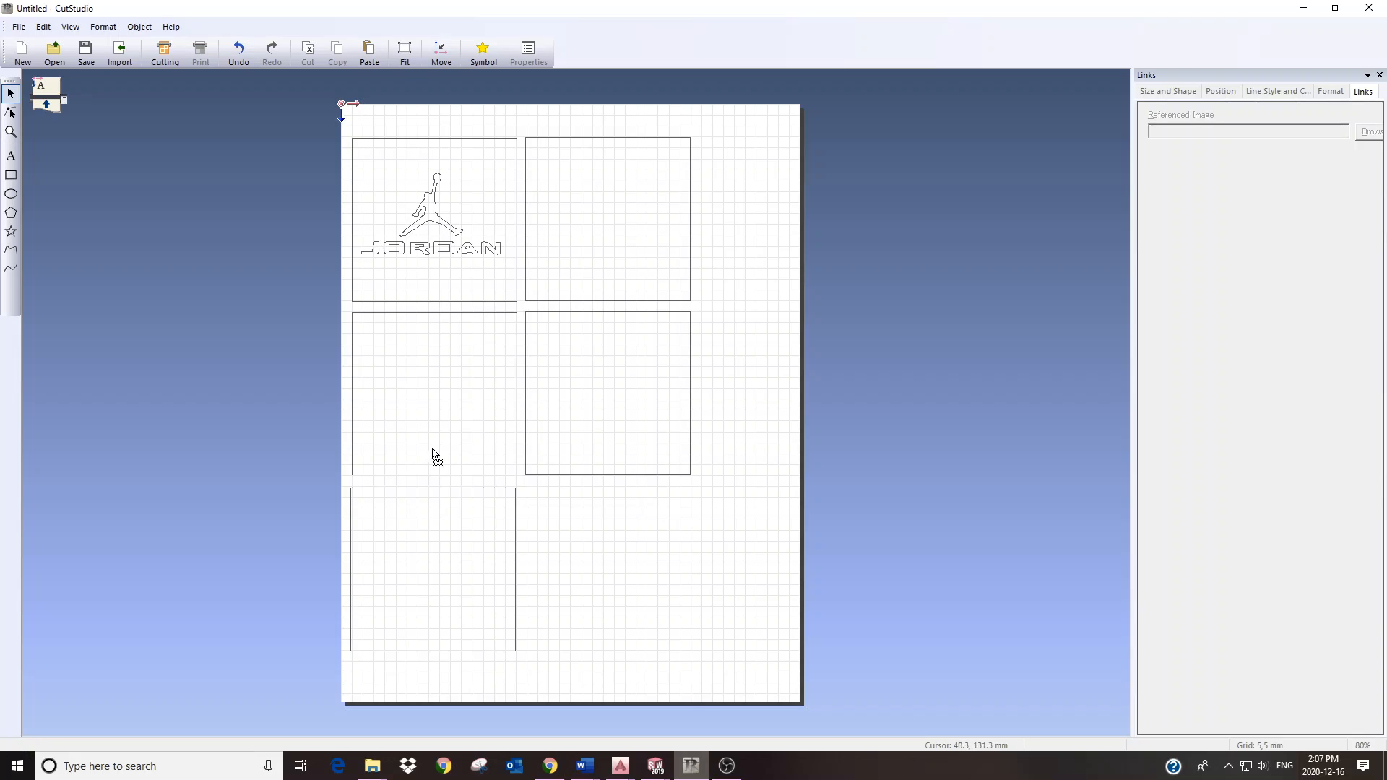
Step: Copy a Toronto Maple Leafs logo image from Google Images and return to CutStudio
{"action": "left_click", "coordinate": [550, 766]}
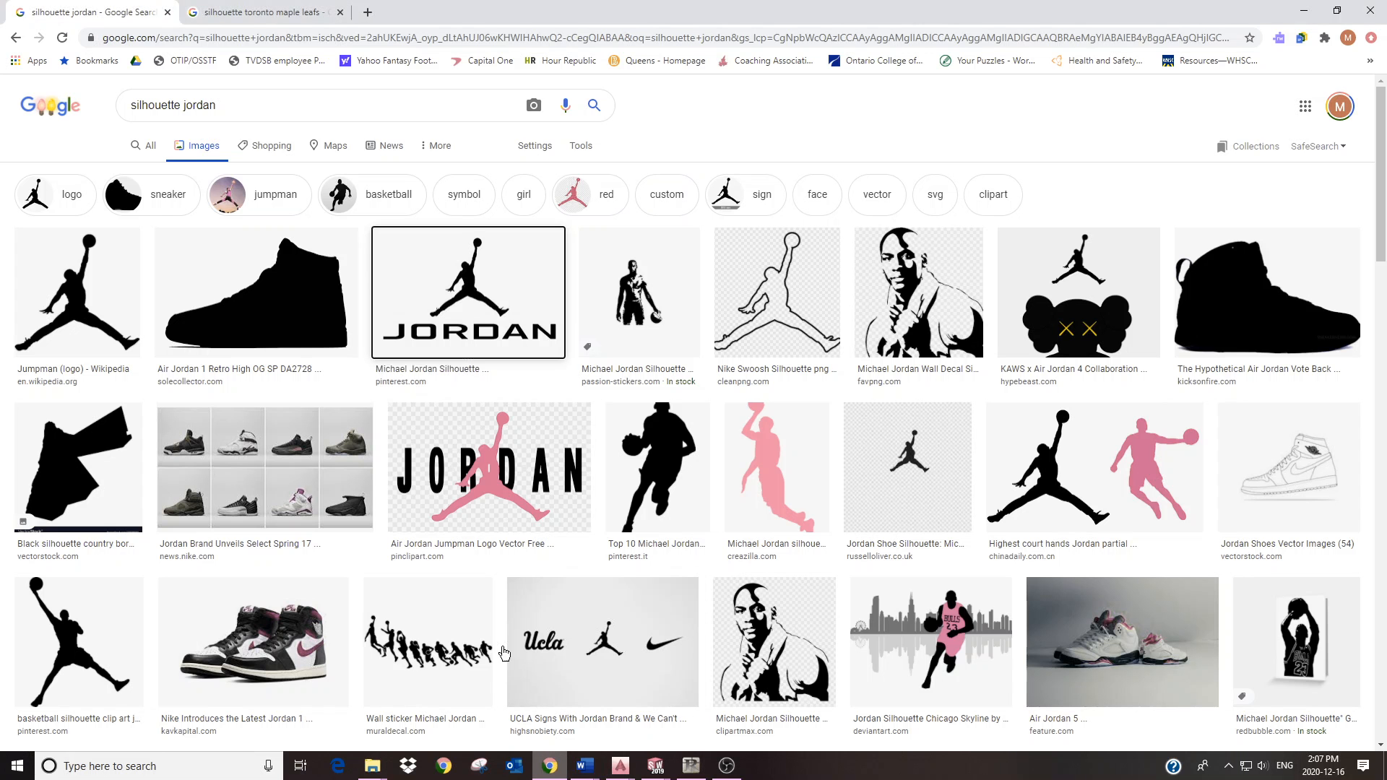
{"action": "left_click", "coordinate": [275, 12]}
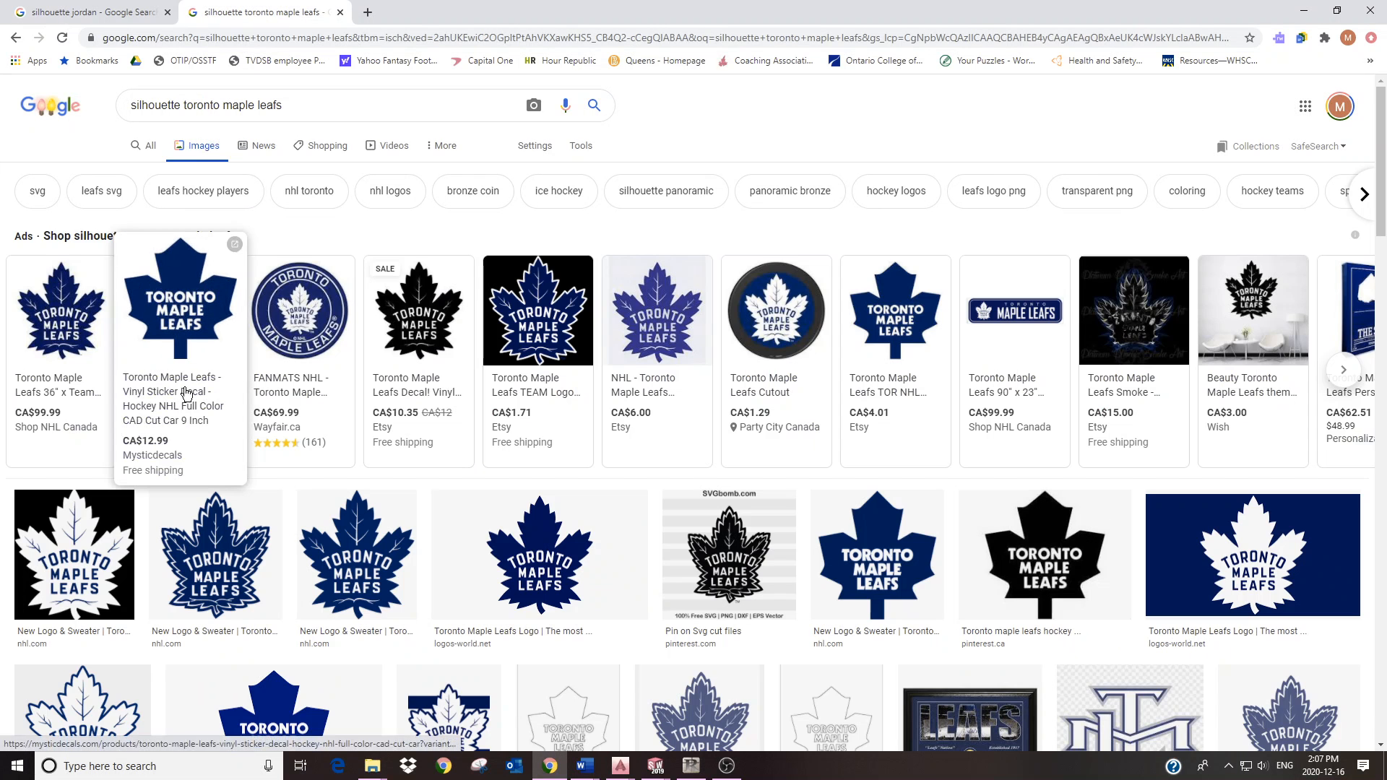
{"action": "right_click", "coordinate": [82, 545]}
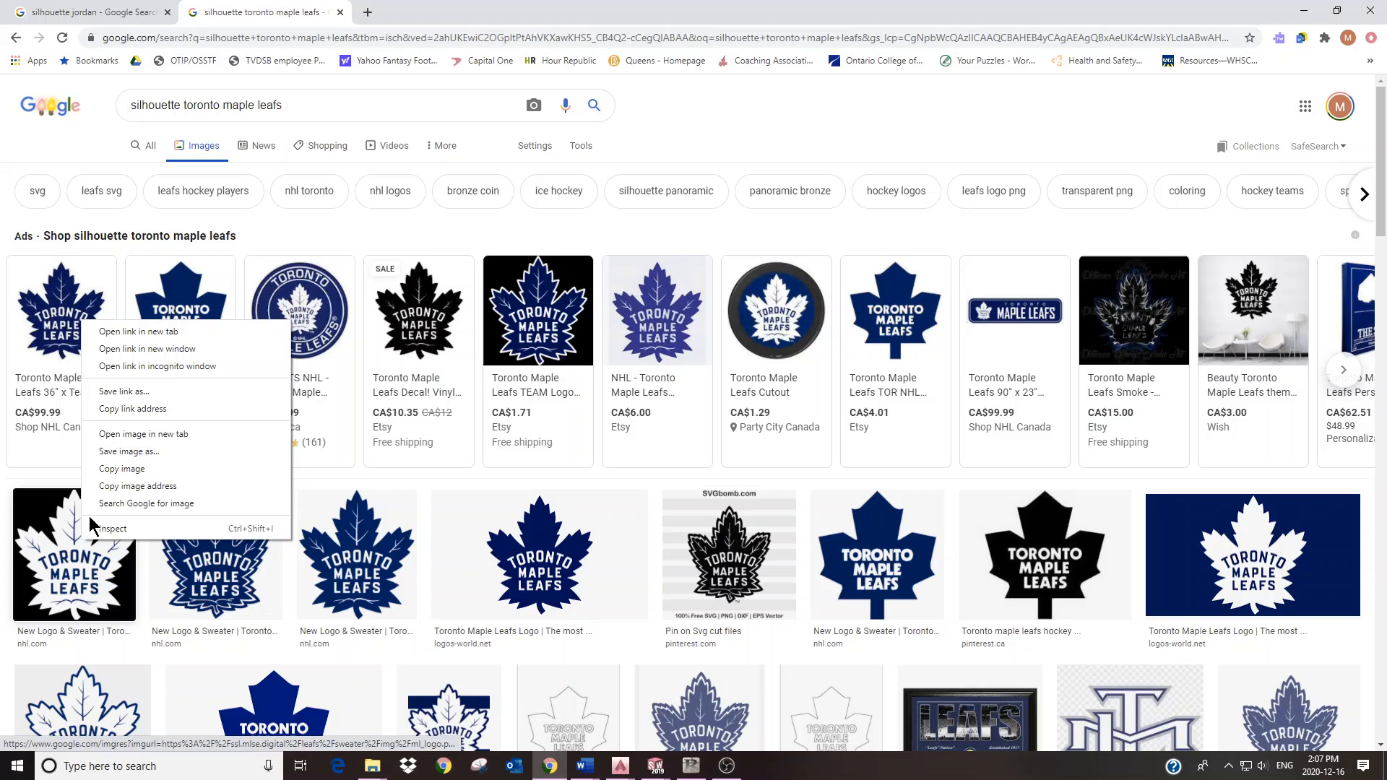
{"action": "left_click", "coordinate": [119, 466]}
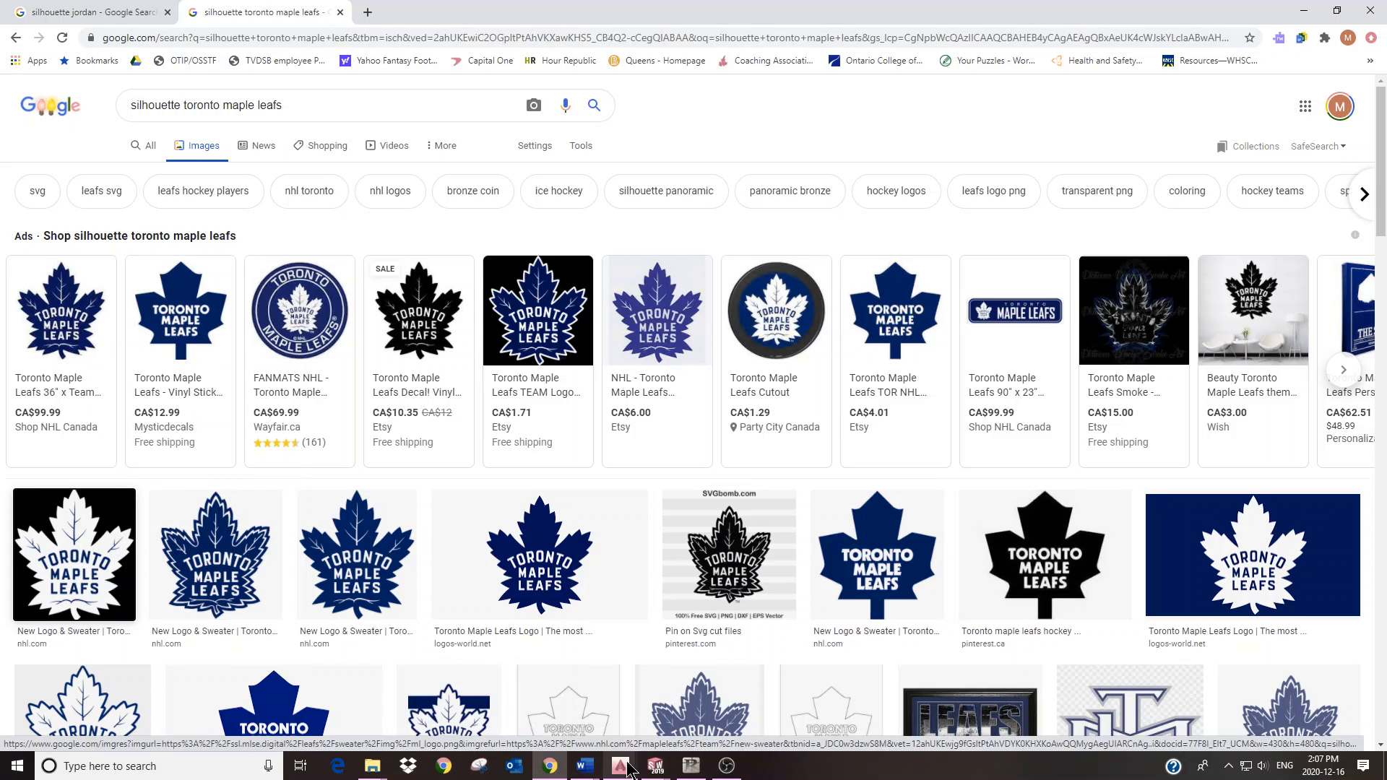
{"action": "left_click", "coordinate": [551, 767]}
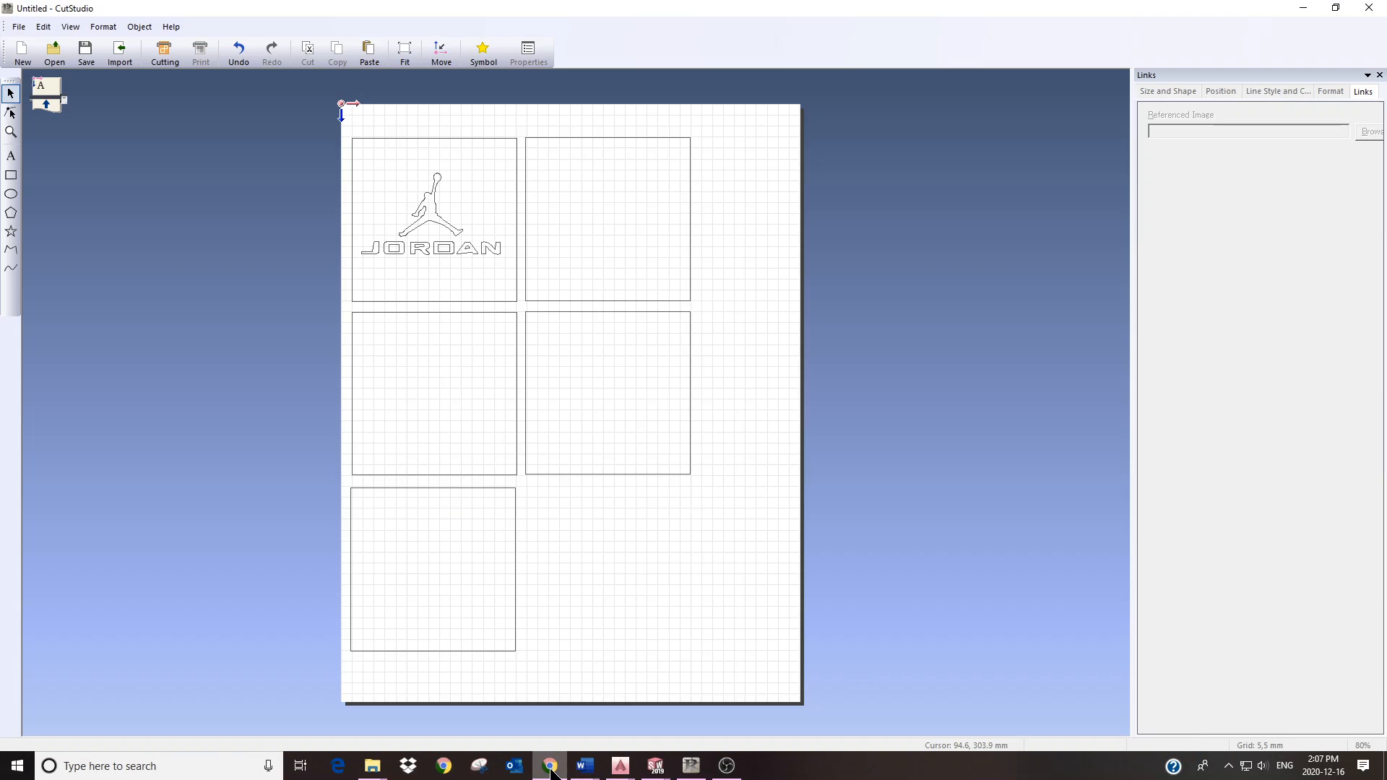
Step: Paste the Maple Leafs logo without saving it in the file, beside the page
{"action": "right_click", "coordinate": [863, 241]}
{"action": "left_click", "coordinate": [898, 245]}
{"action": "left_click", "coordinate": [625, 366]}
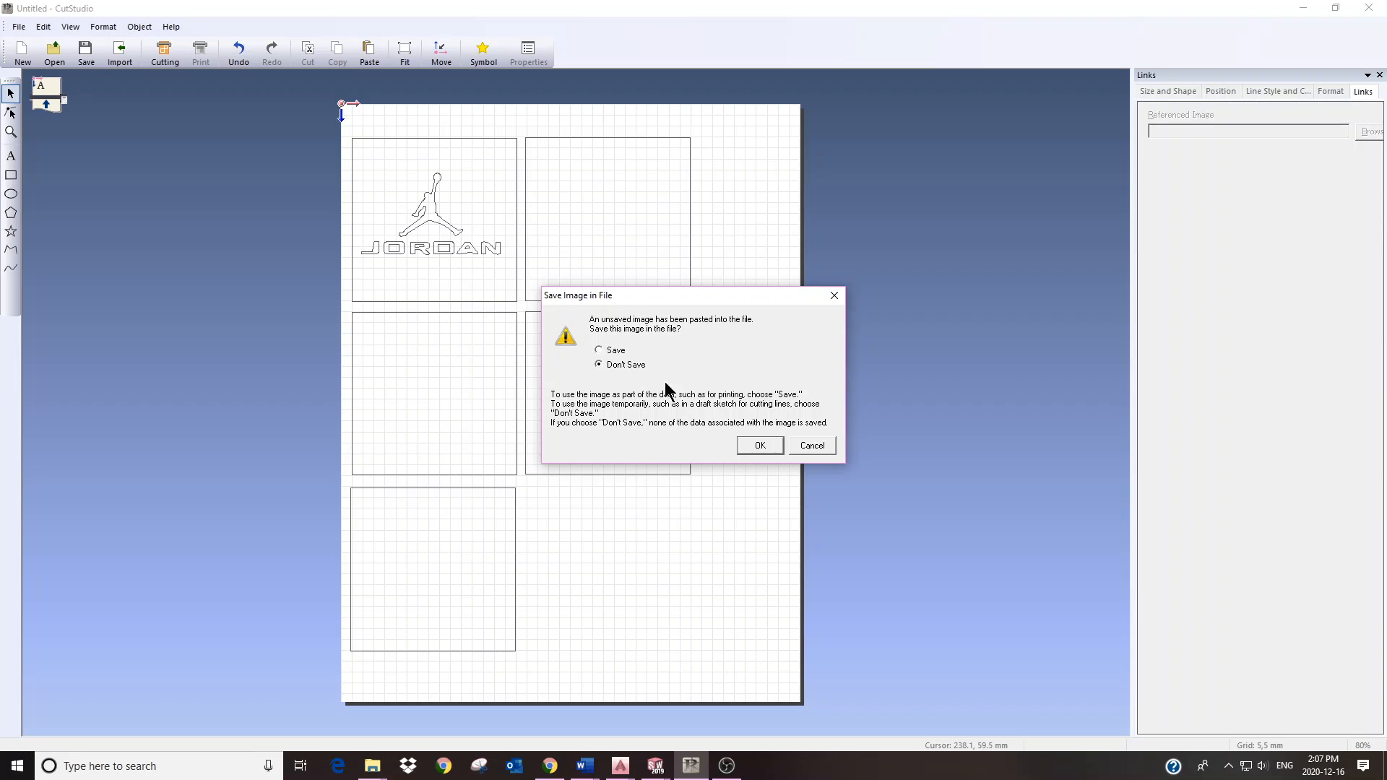
{"action": "left_click", "coordinate": [770, 448]}
{"action": "left_click_drag", "start_coordinate": [906, 289], "coordinate": [867, 225]}
Step: Trace the Maple Leafs image's contour lines and move the outline into the middle-right box
{"action": "right_click", "coordinate": [868, 224]}
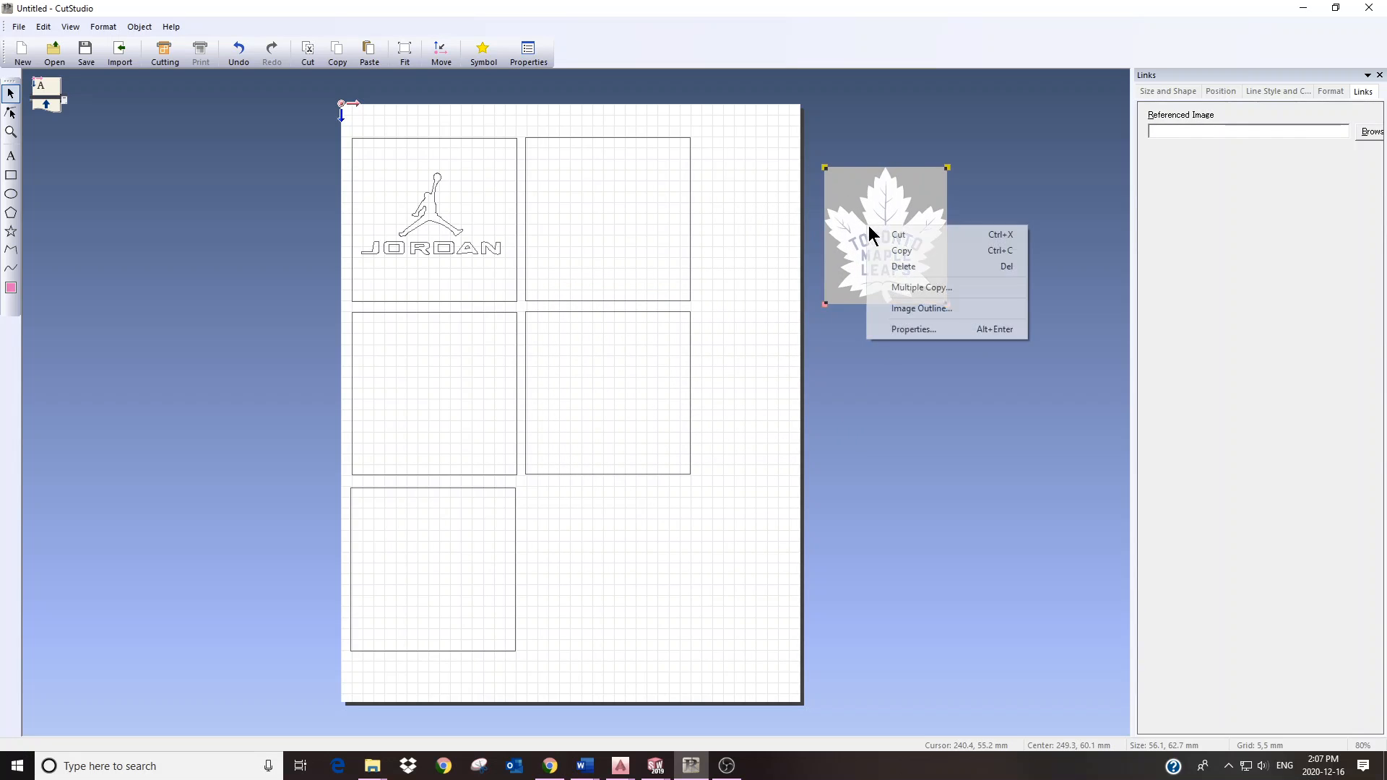
{"action": "left_click", "coordinate": [919, 309]}
{"action": "left_click", "coordinate": [571, 433]}
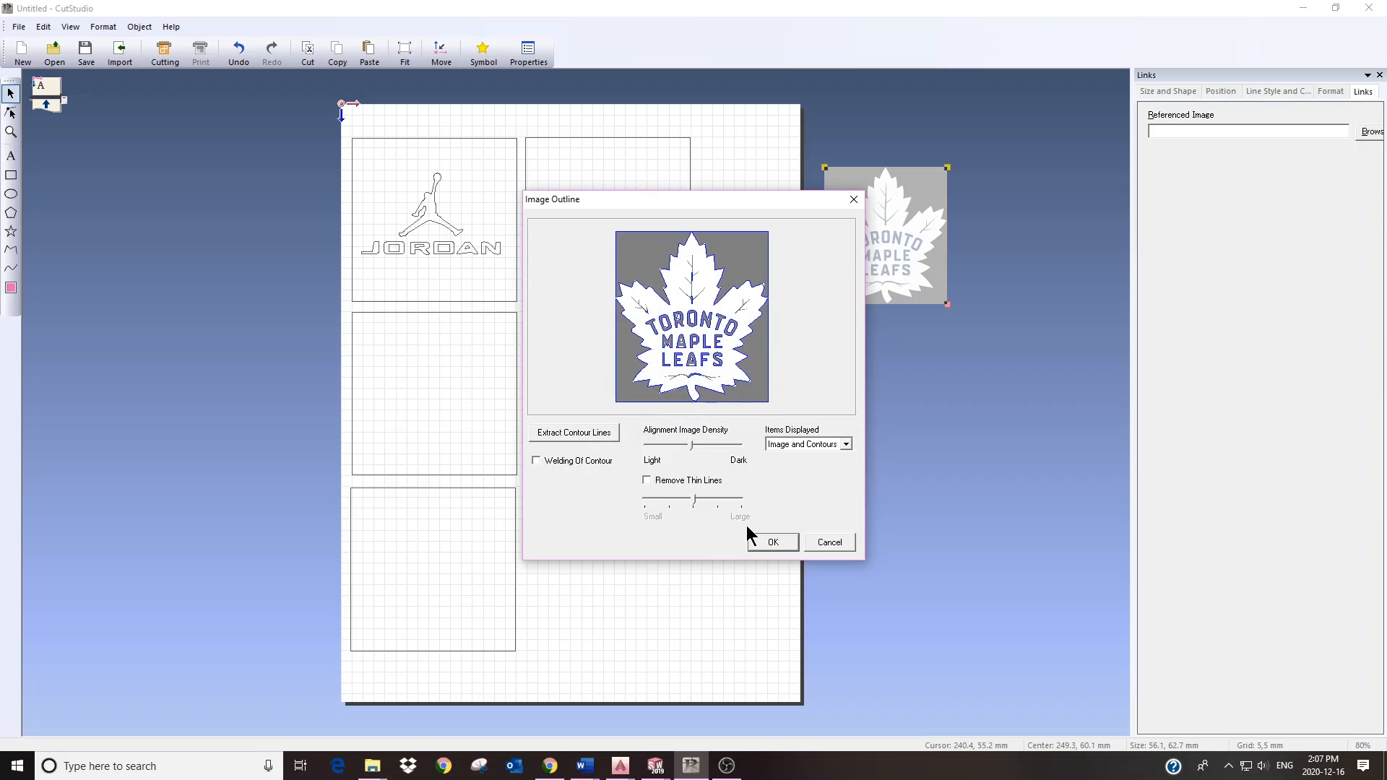
{"action": "left_click", "coordinate": [770, 542]}
{"action": "left_click_drag", "start_coordinate": [874, 231], "coordinate": [589, 387]}
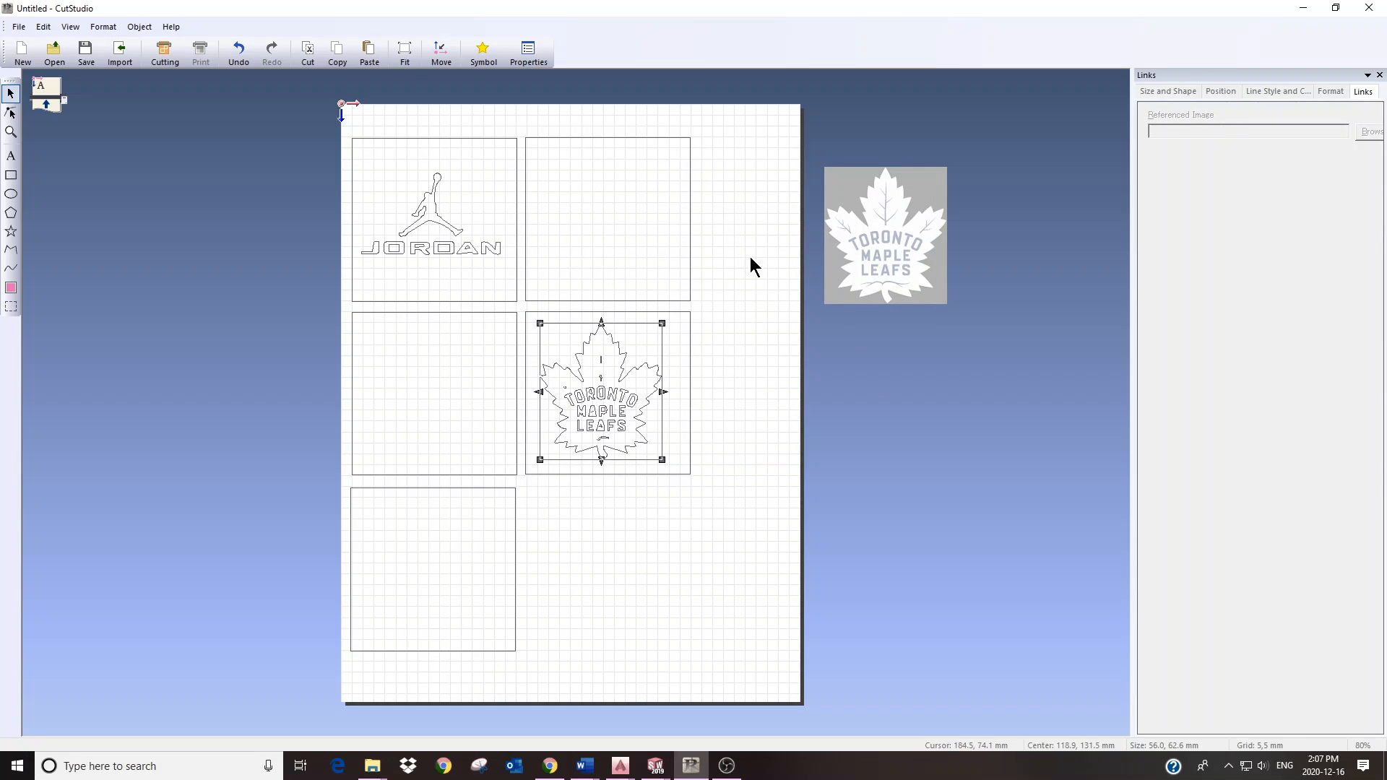
{"action": "left_click", "coordinate": [864, 241]}
Step: Delete the pasted Maple Leafs picture, keeping its 56.0 × 62.6 mm outline, and zoom to inspect
{"action": "key", "text": "Delete"}
{"action": "scroll", "coordinate": [571, 394], "scroll_direction": "up", "scroll_amount": 3}
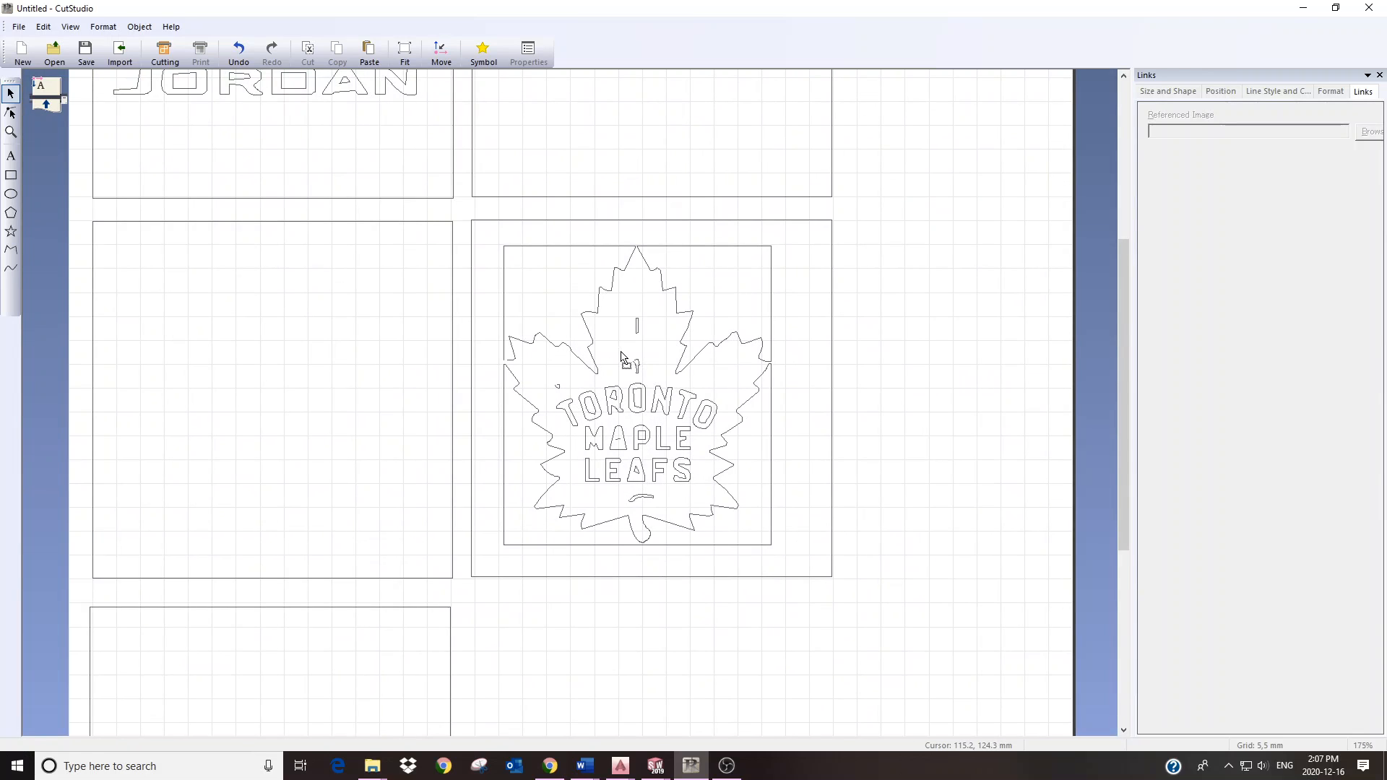
{"action": "scroll", "coordinate": [599, 343], "scroll_direction": "up", "scroll_amount": 1}
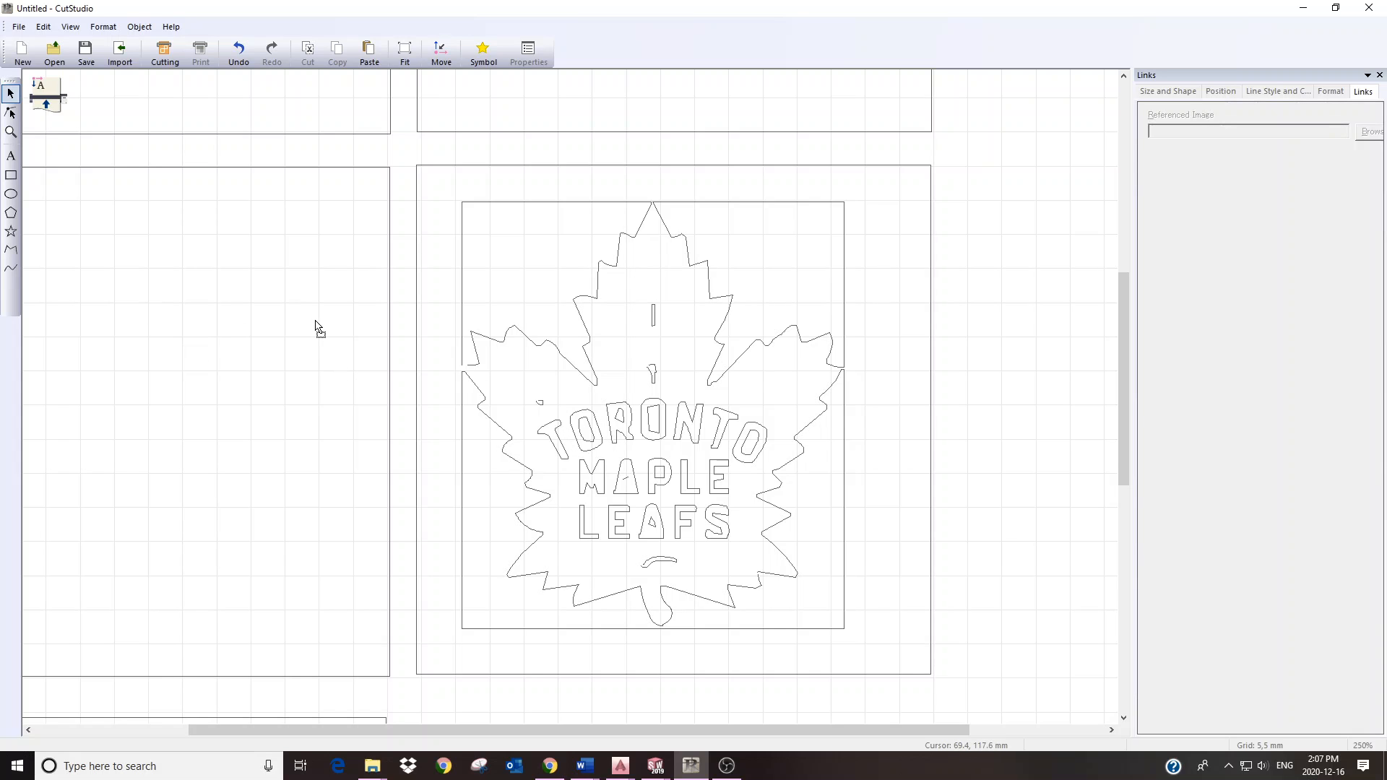
{"action": "scroll", "coordinate": [315, 328], "scroll_direction": "down", "scroll_amount": 1}
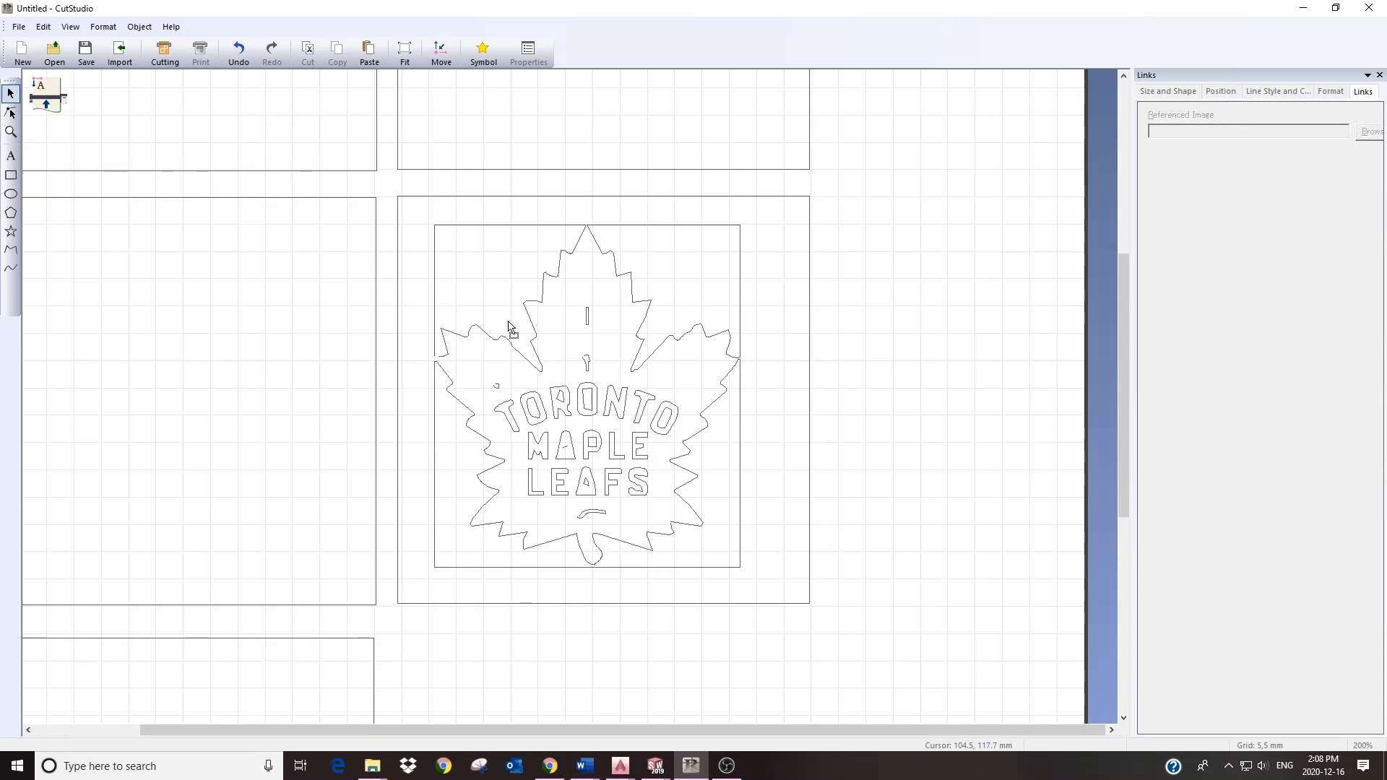
{"action": "scroll", "coordinate": [341, 288], "scroll_direction": "down", "scroll_amount": 4}
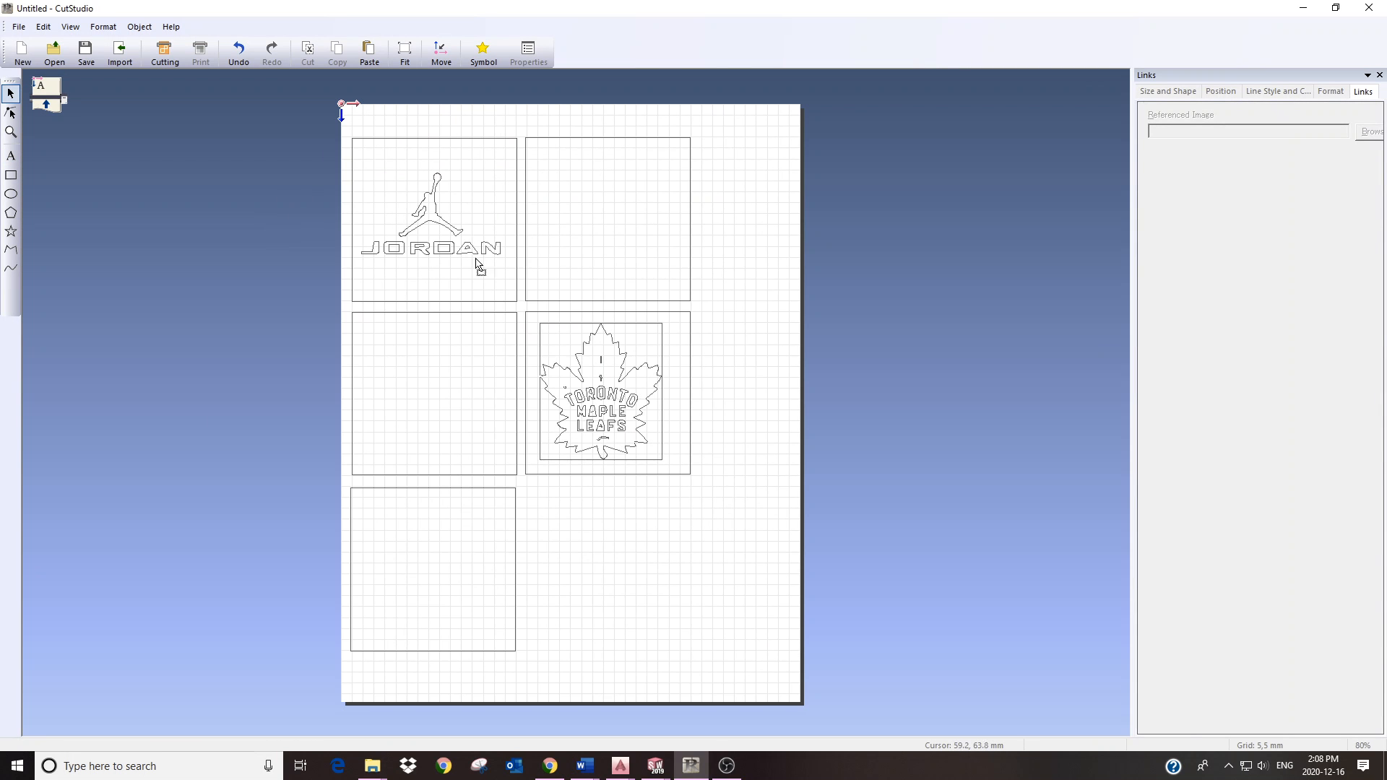
{"action": "scroll", "coordinate": [653, 375], "scroll_direction": "up", "scroll_amount": 3}
Step: With Edit Points on the Maple Leafs outline, delete a curved point on the leaf's upper edge
{"action": "left_click", "coordinate": [591, 325]}
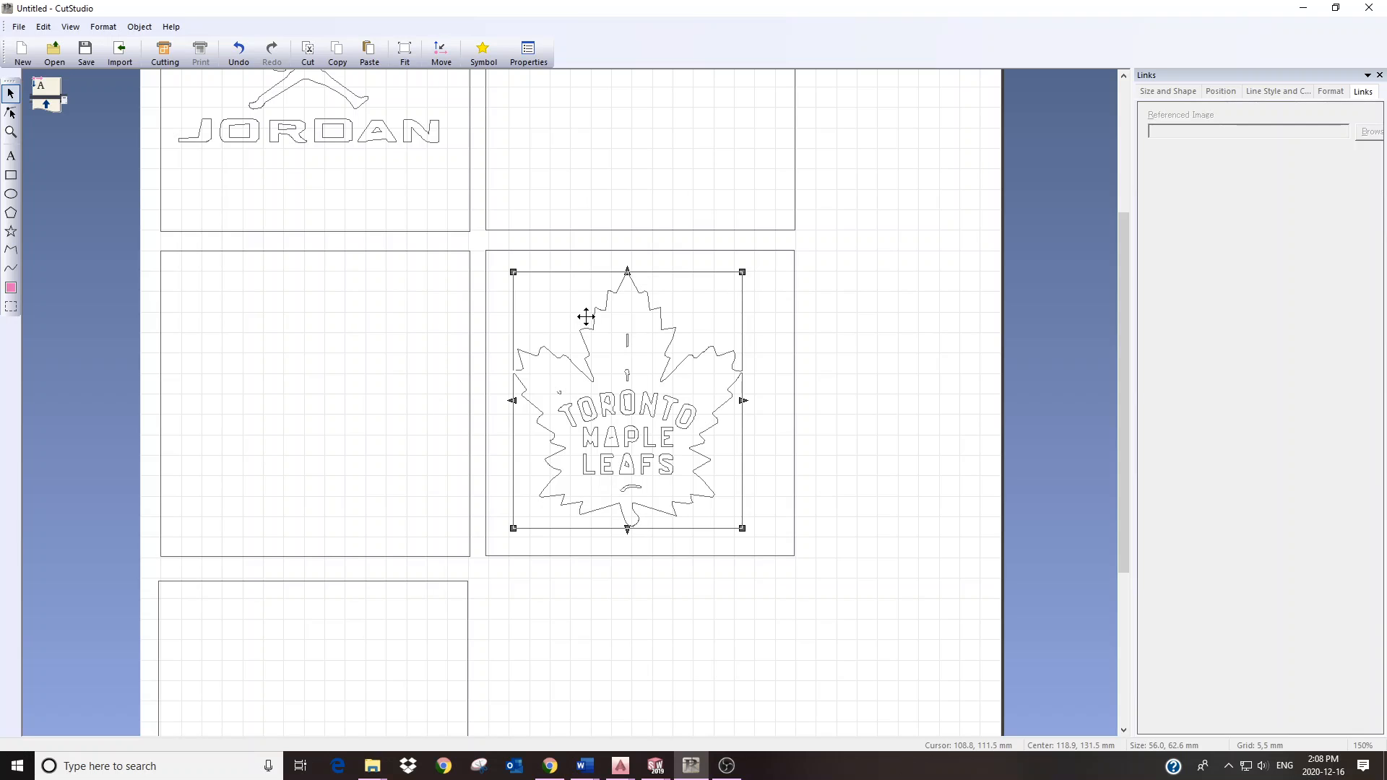
{"action": "left_click", "coordinate": [11, 112]}
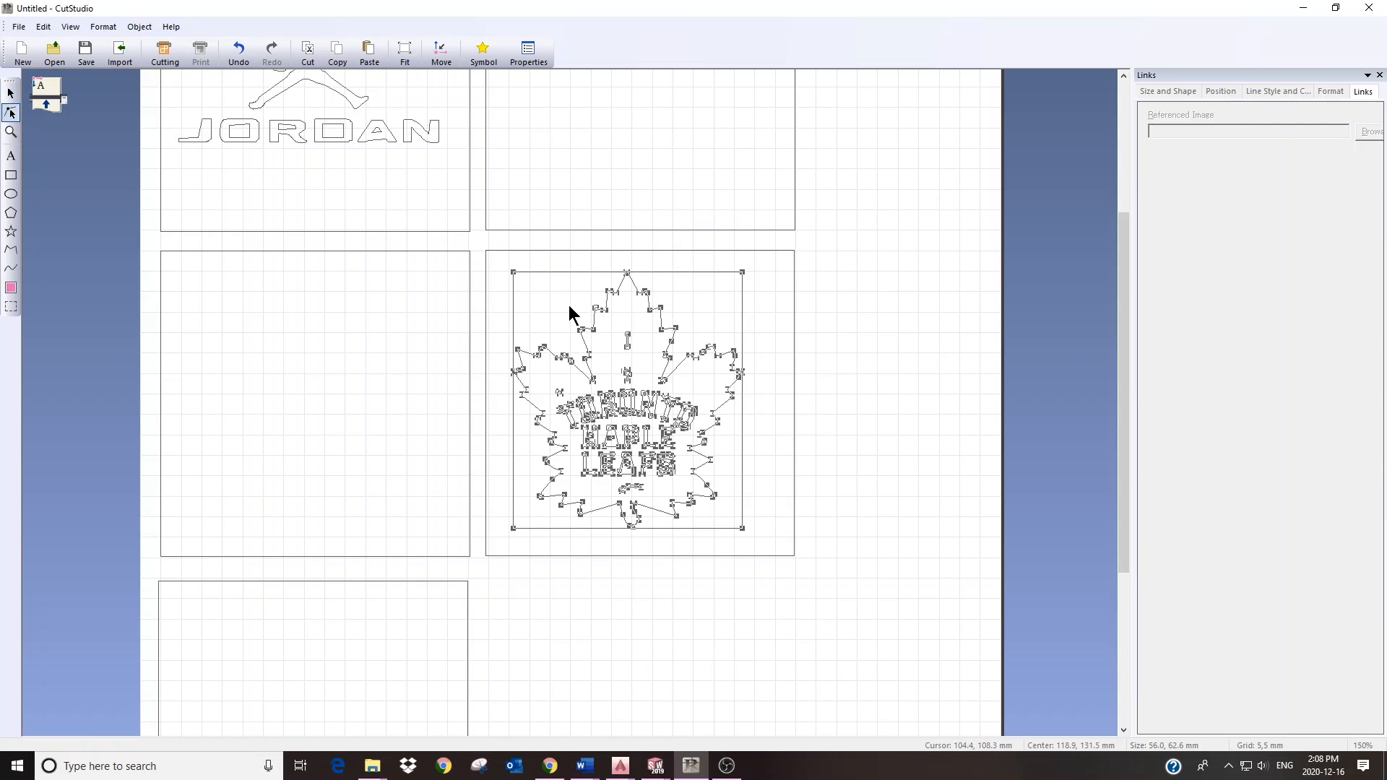
{"action": "scroll", "coordinate": [604, 341], "scroll_direction": "up", "scroll_amount": 1}
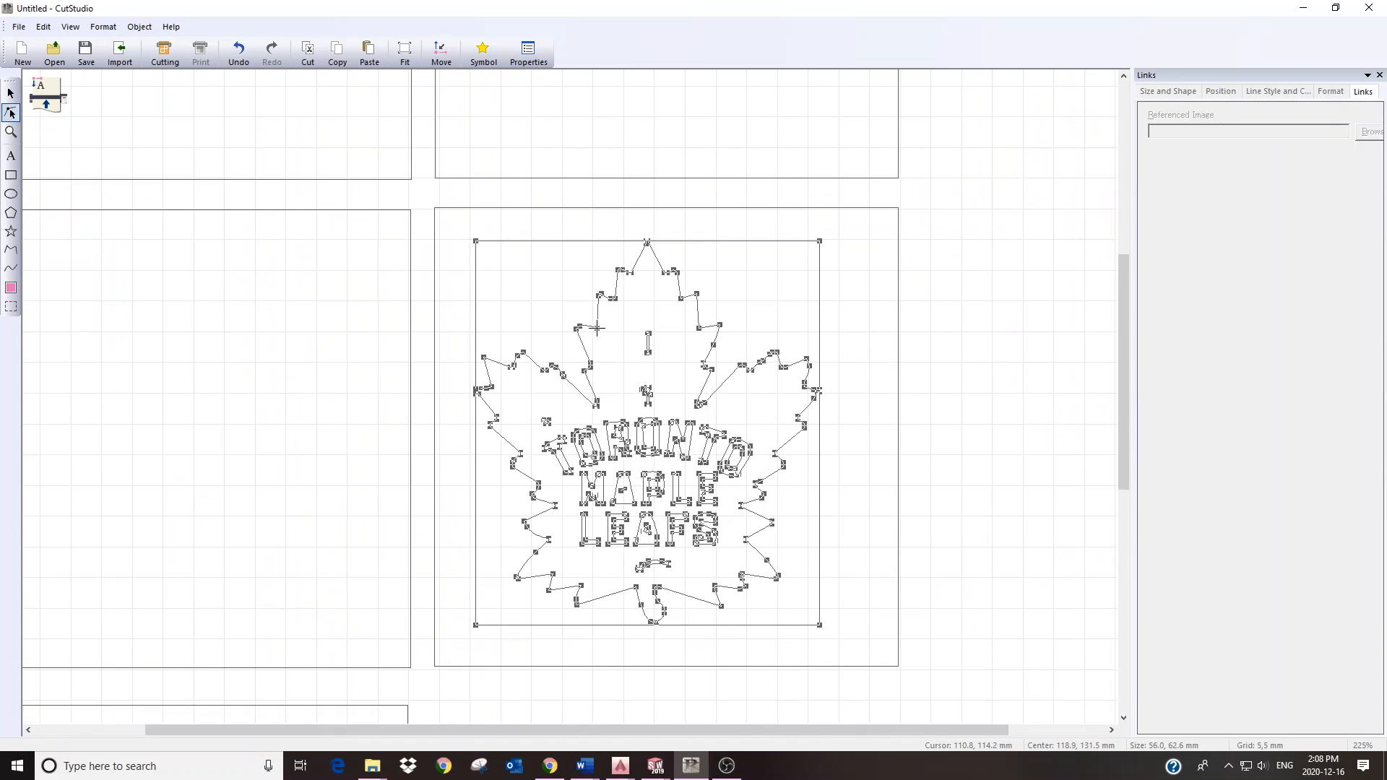
{"action": "scroll", "coordinate": [591, 331], "scroll_direction": "up", "scroll_amount": 1}
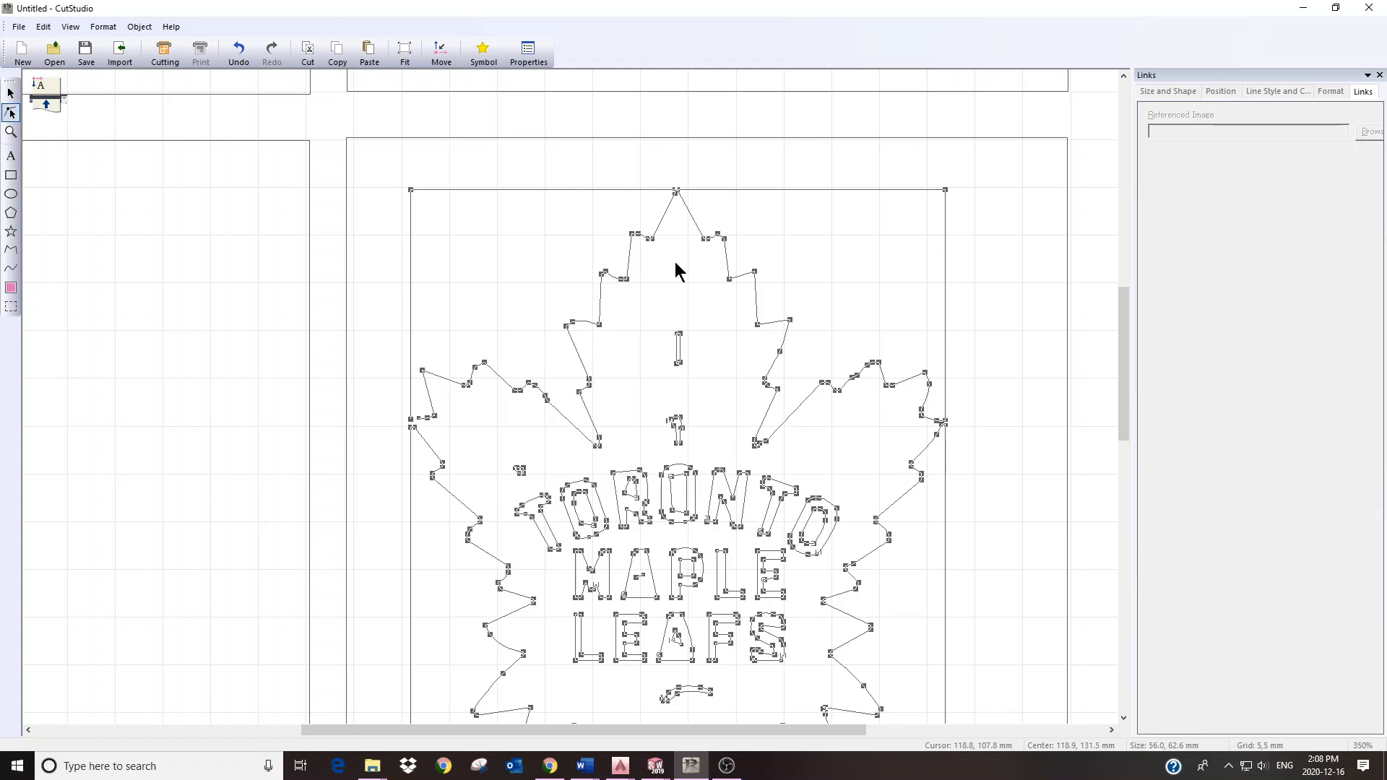
{"action": "scroll", "coordinate": [653, 255], "scroll_direction": "up", "scroll_amount": 3}
{"action": "scroll", "coordinate": [632, 232], "scroll_direction": "down", "scroll_amount": 5}
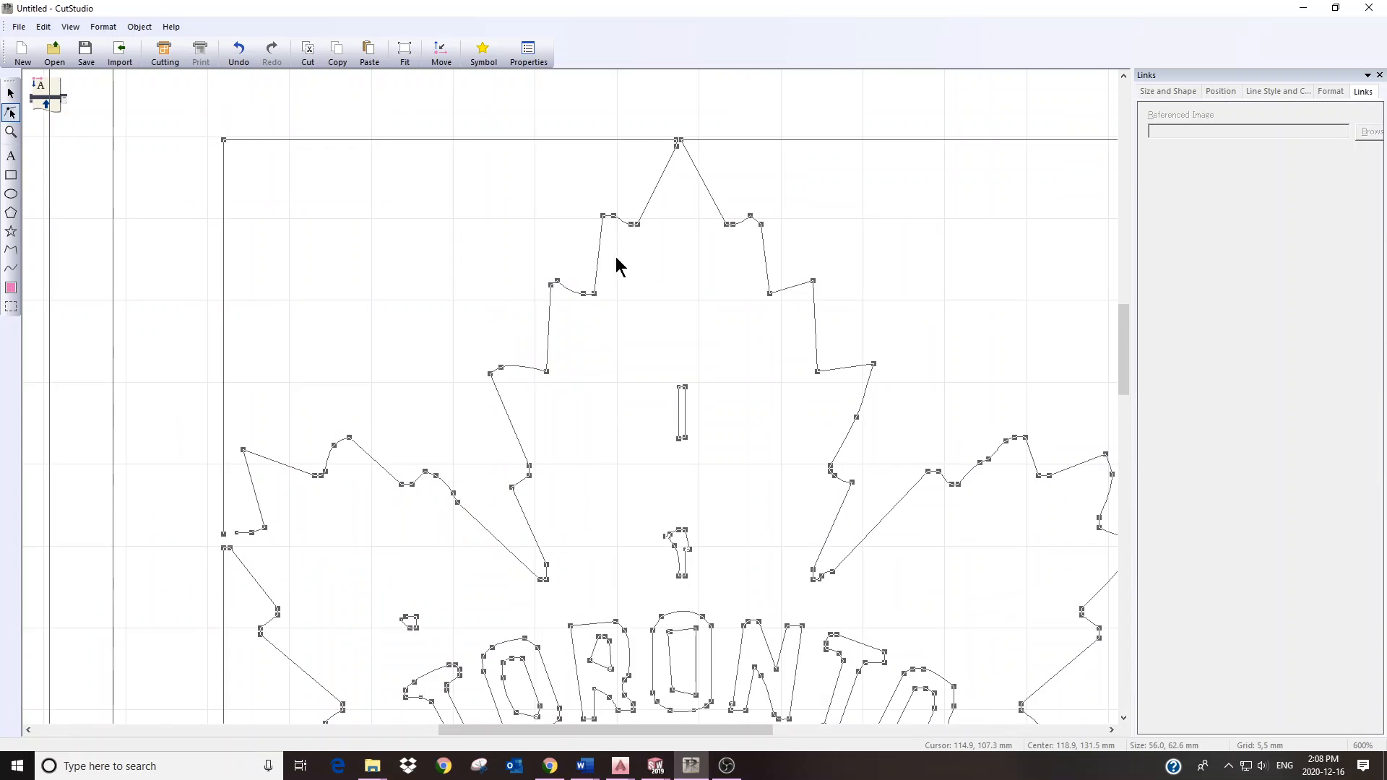
{"action": "scroll", "coordinate": [594, 372], "scroll_direction": "up", "scroll_amount": 2}
{"action": "scroll", "coordinate": [595, 375], "scroll_direction": "up", "scroll_amount": 1}
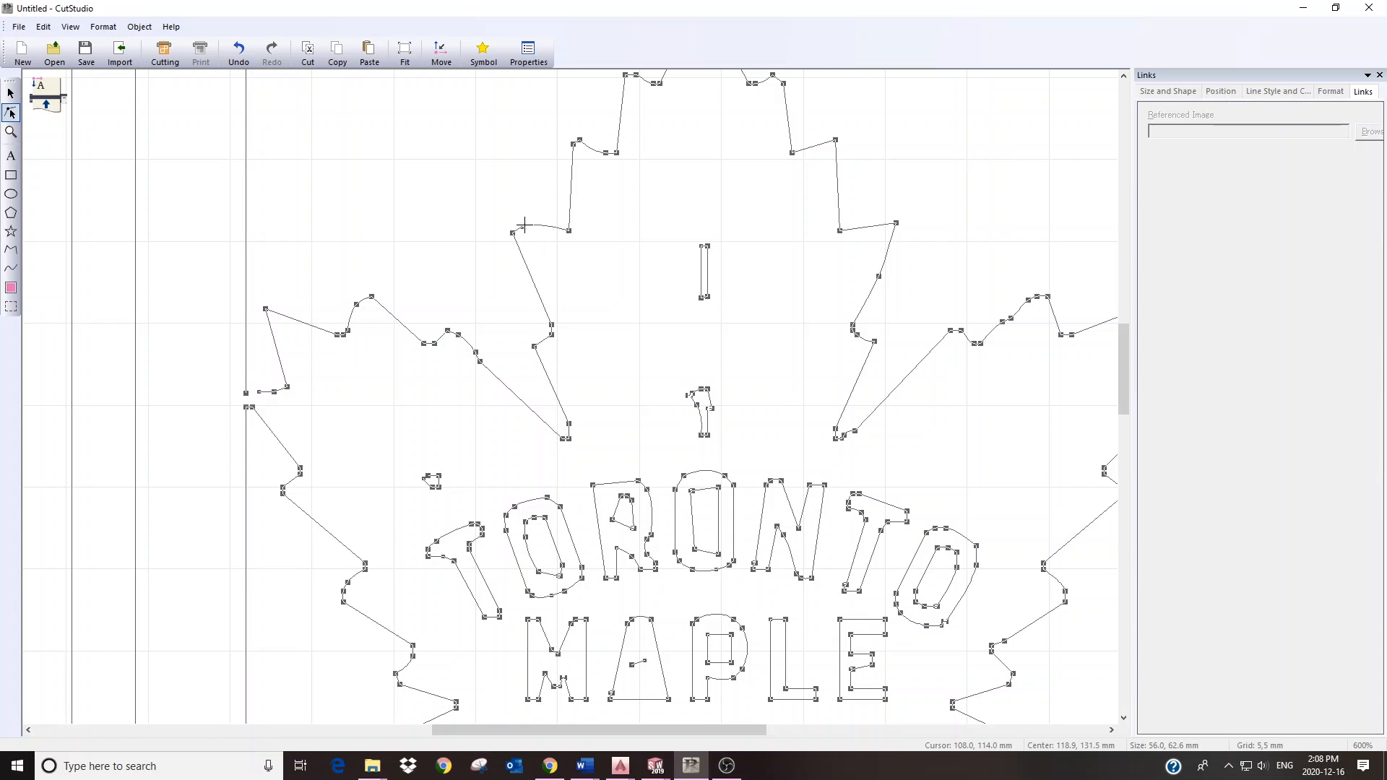
{"action": "left_click", "coordinate": [523, 226]}
{"action": "key", "text": "Delete"}
{"action": "key", "text": "Delete"}
Step: Delete a point near the leaf's top, undo that deletion, and remove a point near the top tip
{"action": "left_click_drag", "start_coordinate": [659, 112], "coordinate": [648, 207]}
{"action": "left_click", "coordinate": [625, 178]}
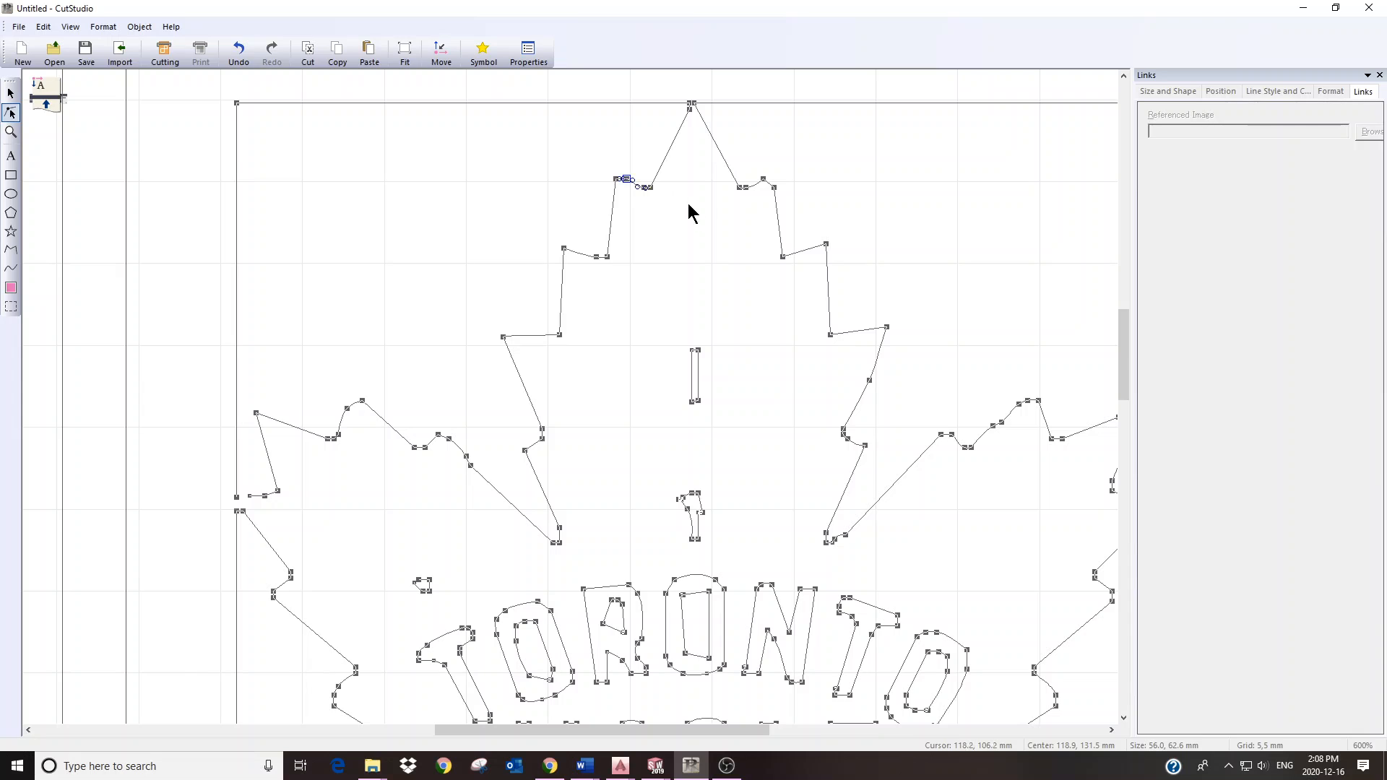
{"action": "key", "text": "Delete"}
{"action": "key", "text": "Delete"}
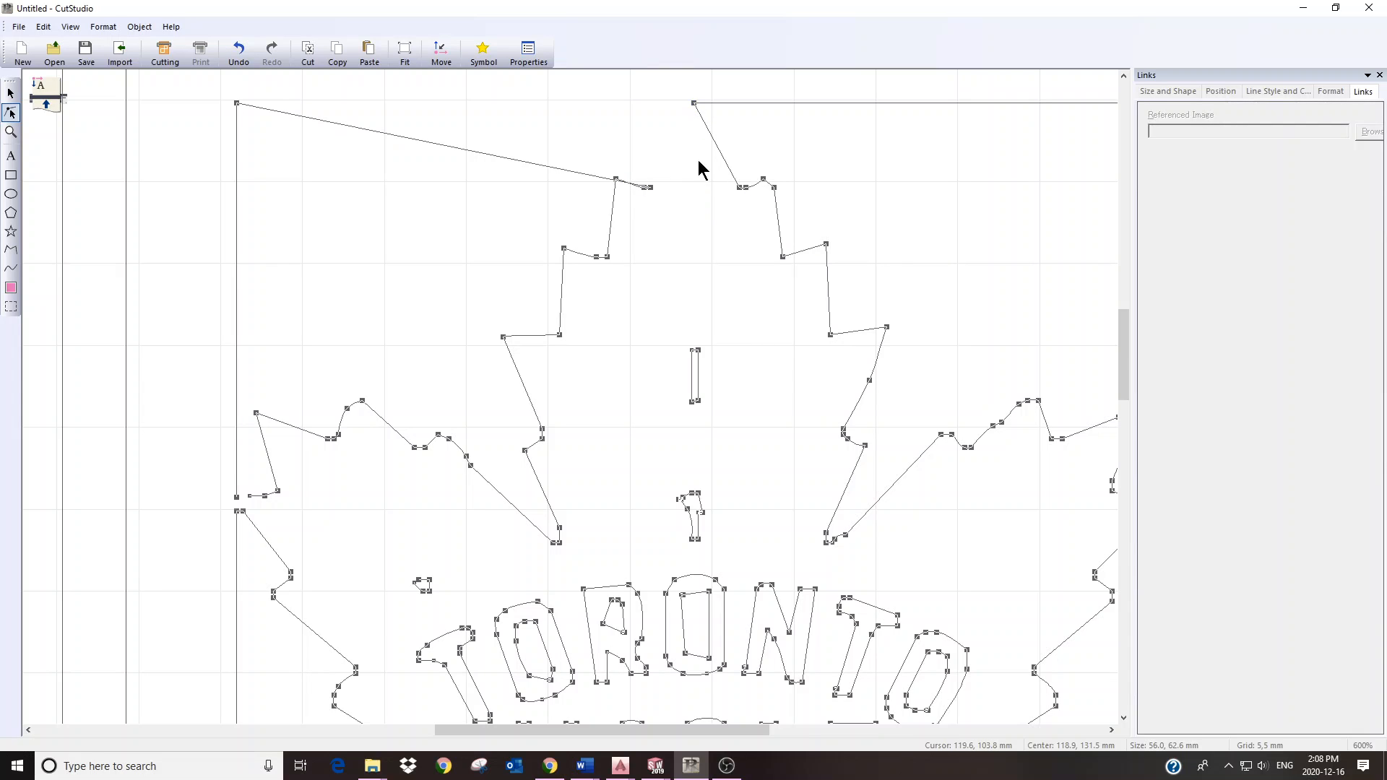
{"action": "right_click", "coordinate": [520, 141]}
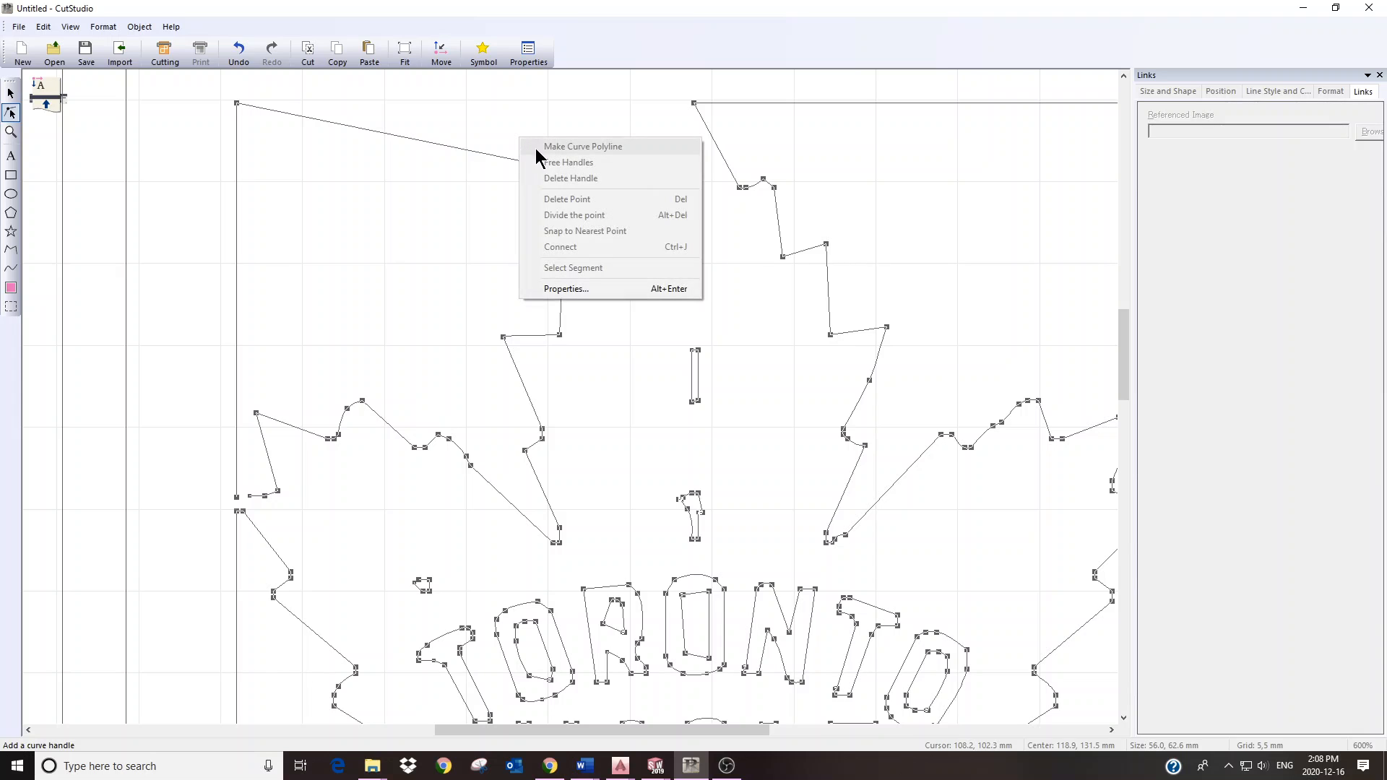
{"action": "left_click", "coordinate": [42, 27]}
{"action": "left_click", "coordinate": [64, 42]}
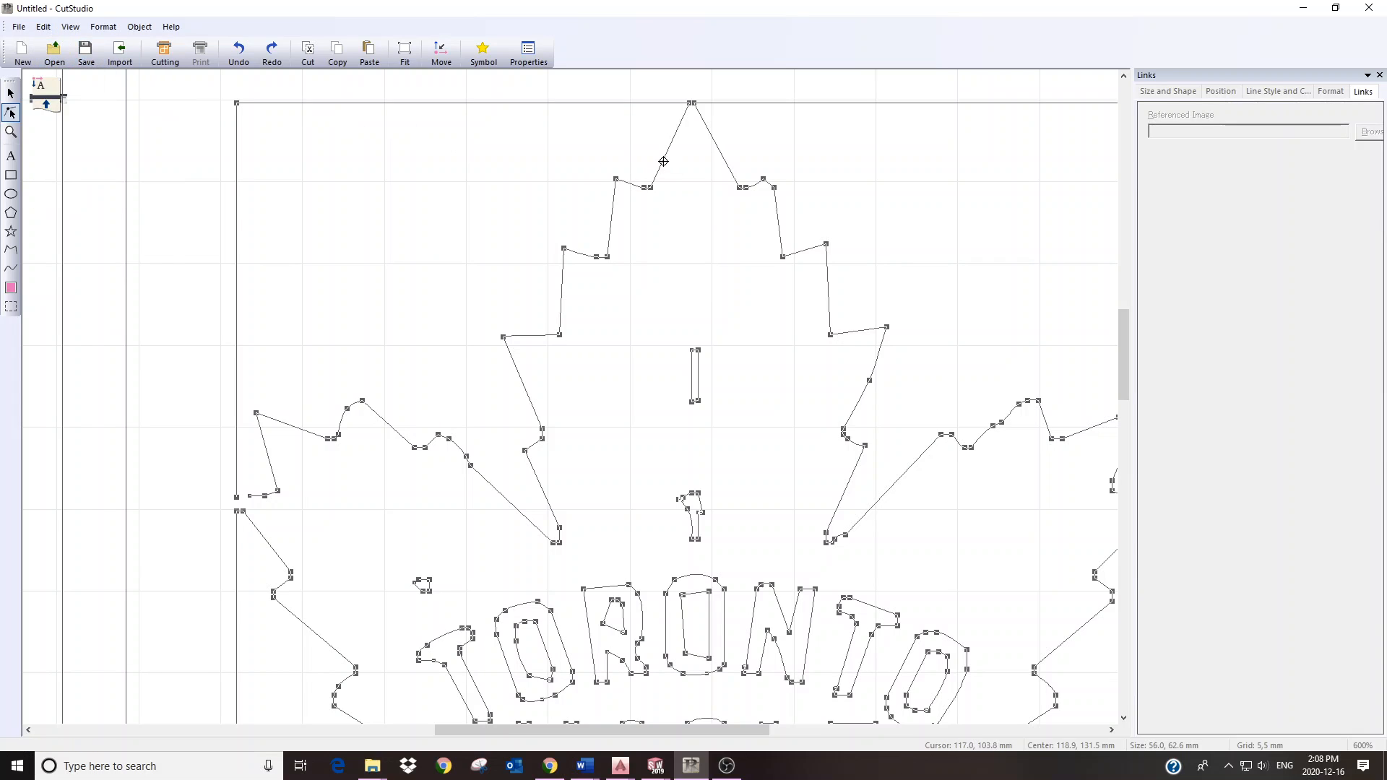
{"action": "left_click", "coordinate": [745, 187]}
{"action": "key", "text": "Delete"}
Step: Delete the frame's top-left corner point and the point ending the long diagonal line
{"action": "left_click", "coordinate": [236, 102]}
{"action": "key", "text": "Delete"}
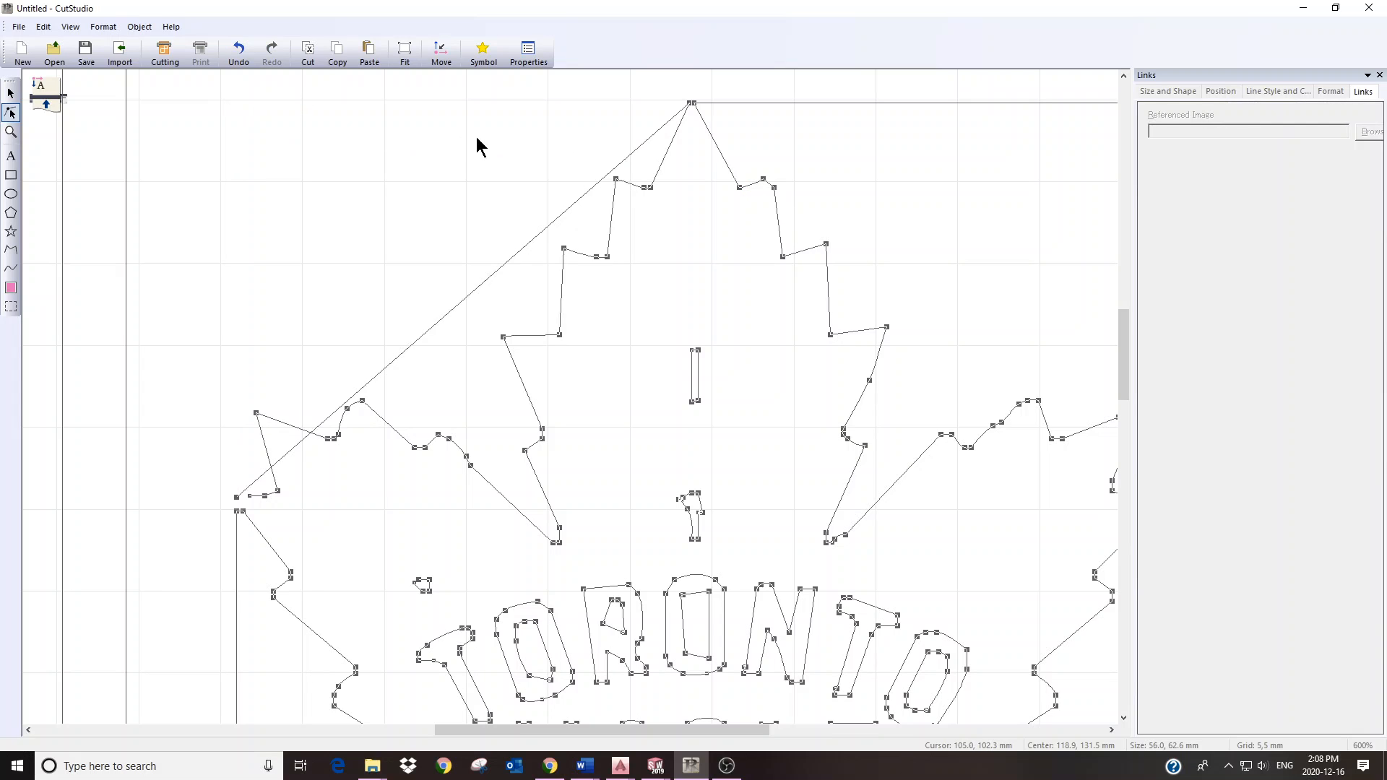
{"action": "left_click", "coordinate": [237, 497]}
{"action": "key", "text": "Delete"}
{"action": "scroll", "coordinate": [579, 314], "scroll_direction": "down", "scroll_amount": 5}
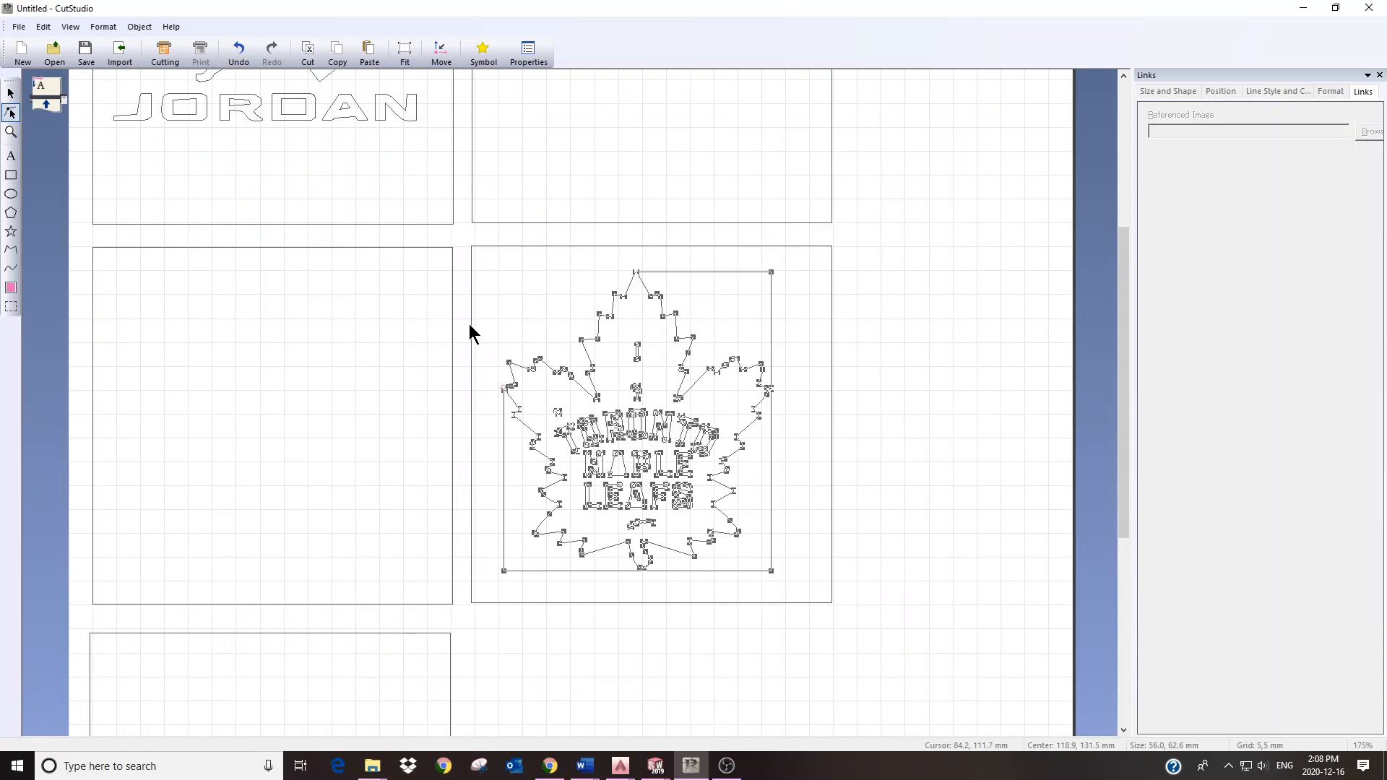
Step: Pan to the Jordan contour and inspect its points with the Edit Points tool
{"action": "left_click_drag", "start_coordinate": [310, 167], "coordinate": [371, 352]}
{"action": "scroll", "coordinate": [255, 230], "scroll_direction": "up", "scroll_amount": 1}
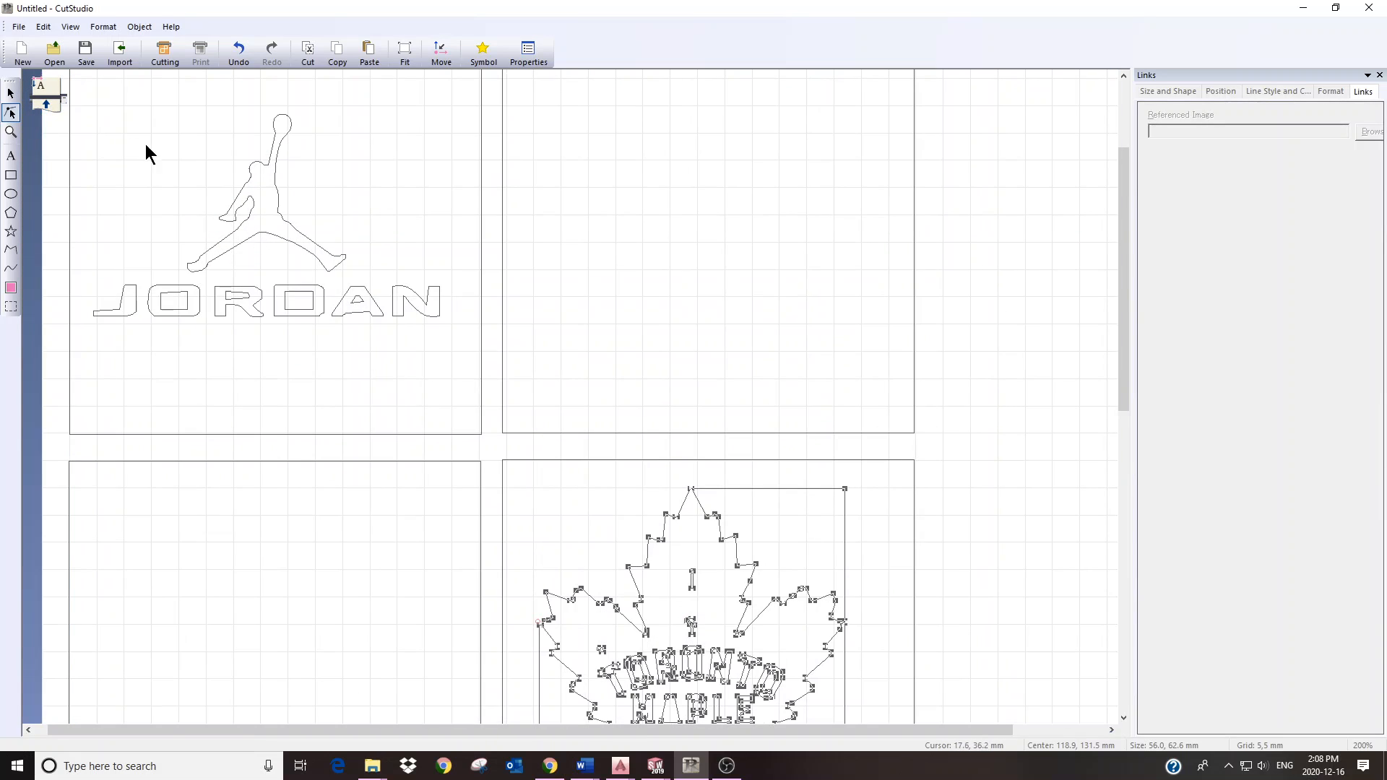
{"action": "left_click", "coordinate": [269, 178]}
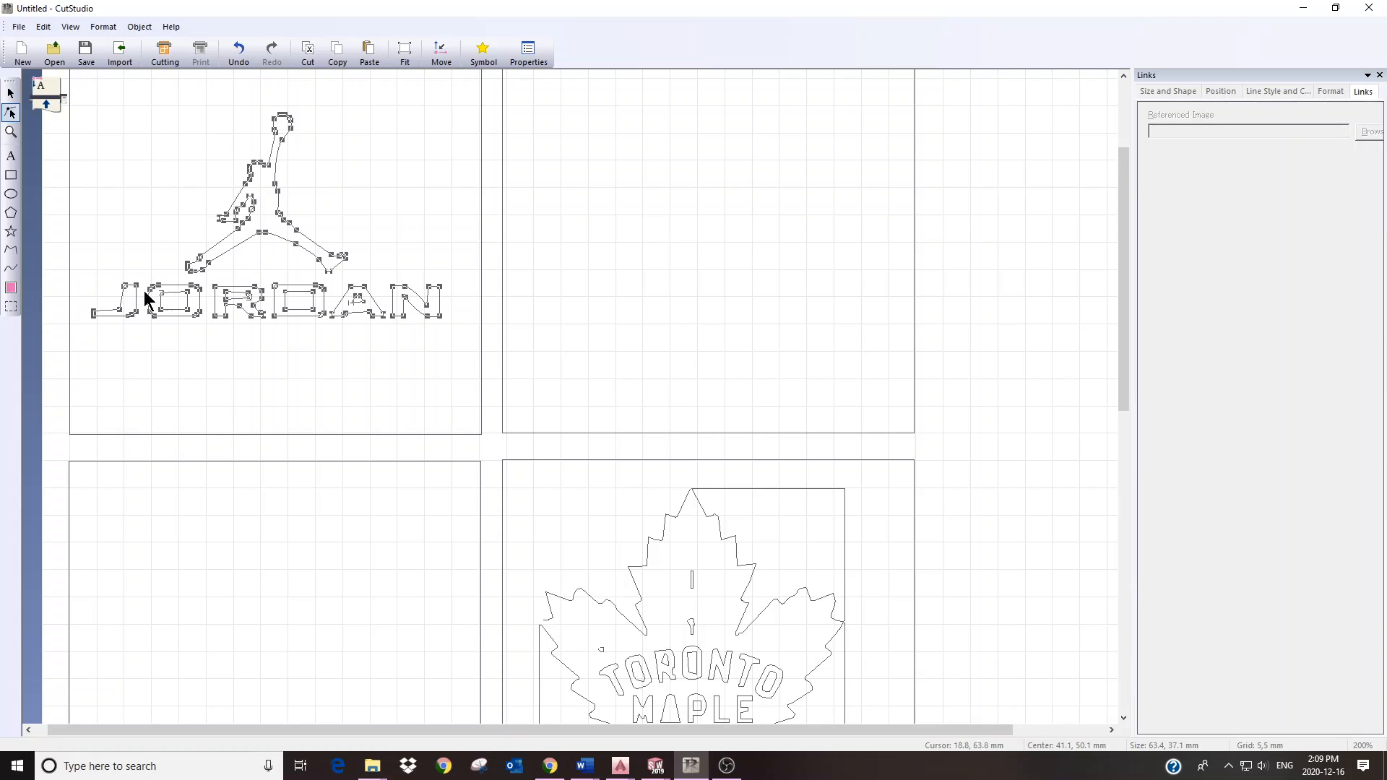
{"action": "scroll", "coordinate": [145, 304], "scroll_direction": "up", "scroll_amount": 1}
{"action": "scroll", "coordinate": [145, 304], "scroll_direction": "up", "scroll_amount": 1}
{"action": "scroll", "coordinate": [129, 313], "scroll_direction": "down", "scroll_amount": 1}
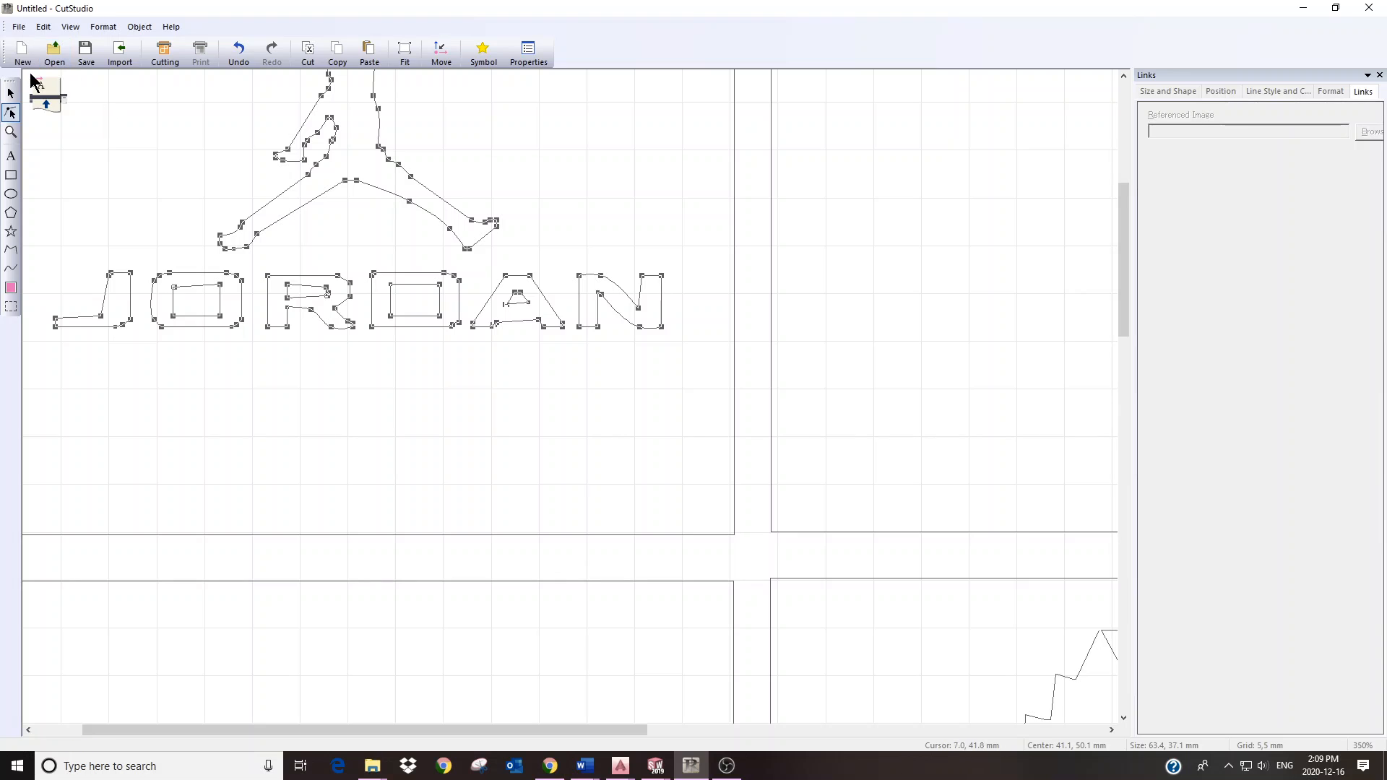
Step: Switch back to the Select tool and pan to the top of the page
{"action": "left_click", "coordinate": [10, 93]}
{"action": "scroll", "coordinate": [377, 174], "scroll_direction": "down", "scroll_amount": 2}
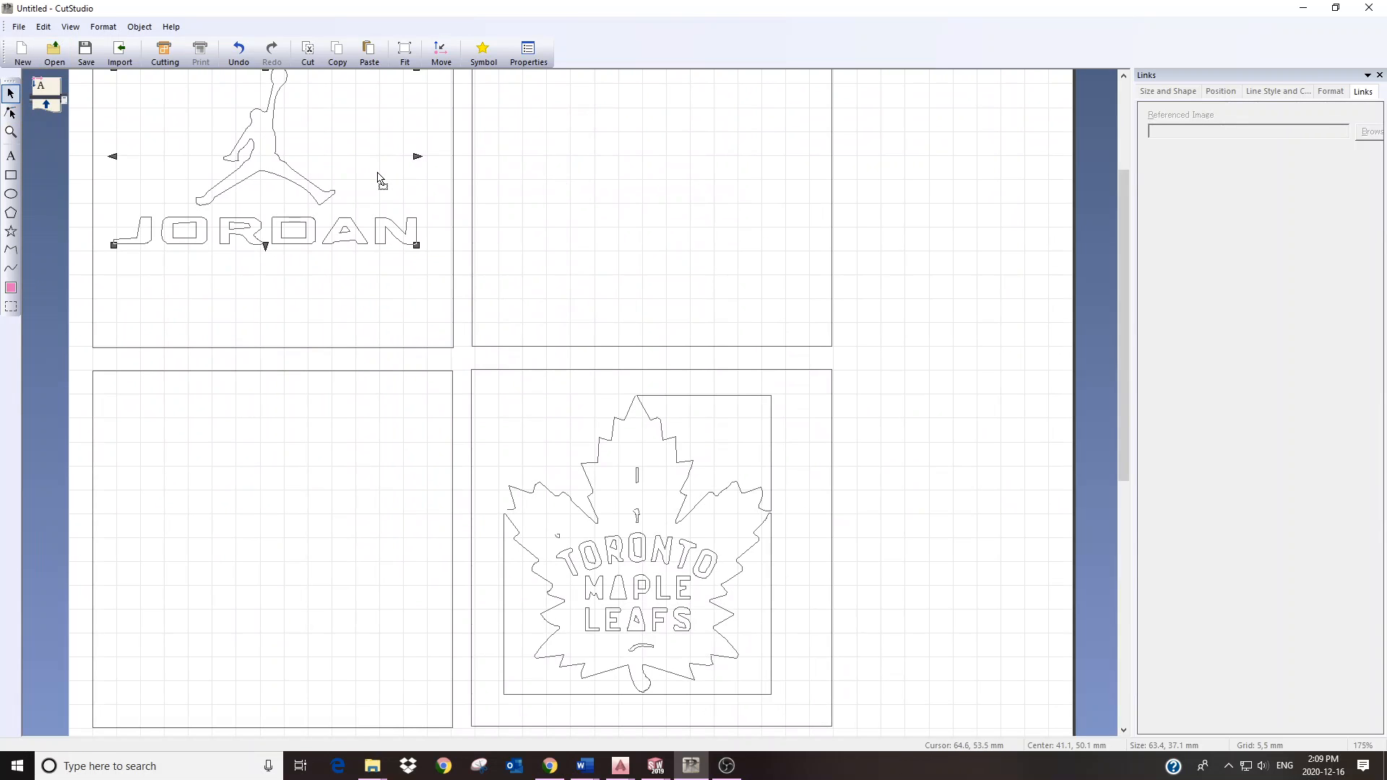
{"action": "left_click_drag", "start_coordinate": [375, 171], "coordinate": [364, 328]}
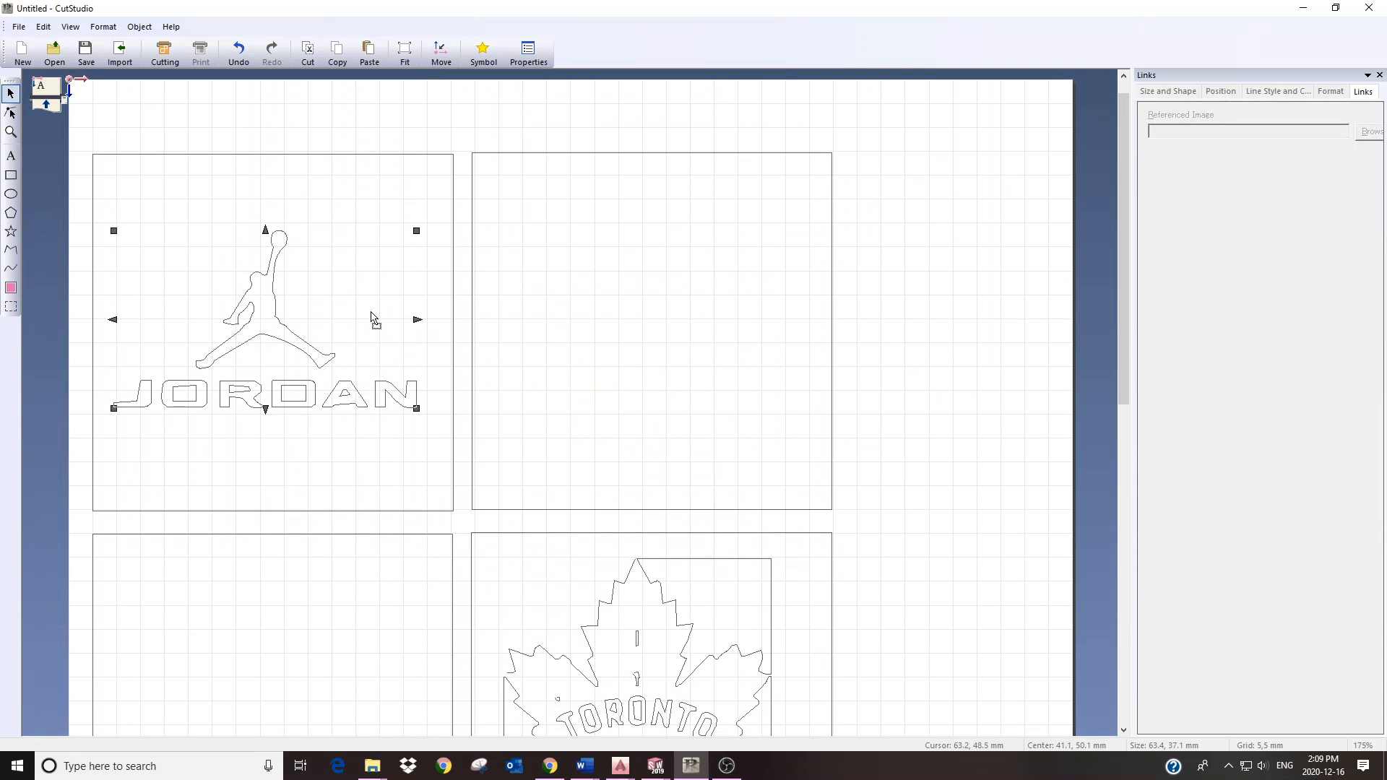